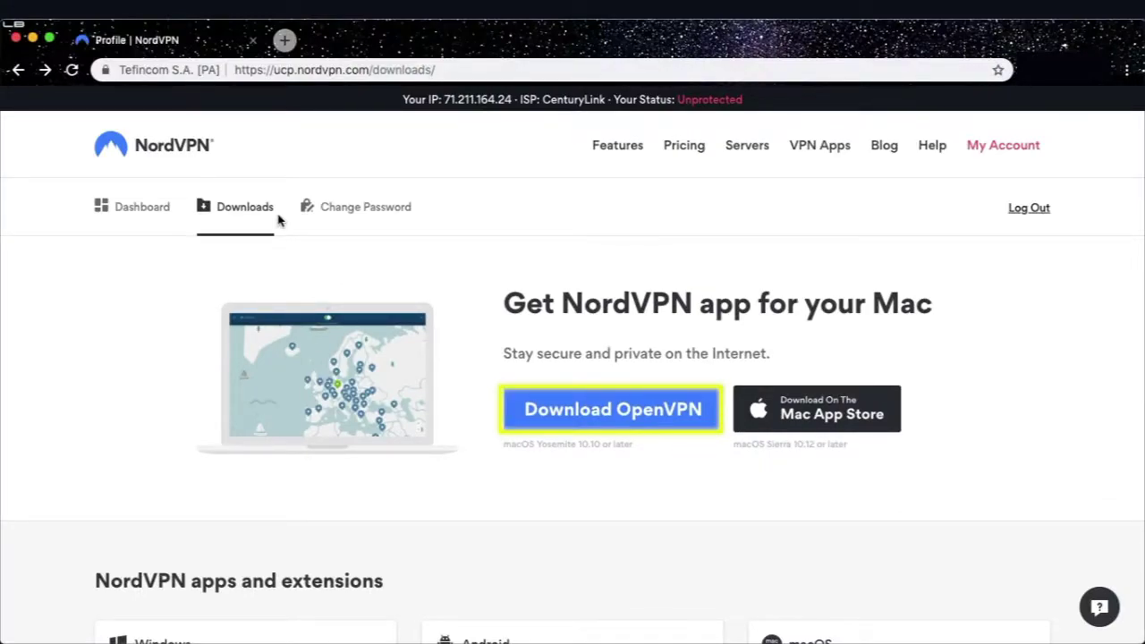
- Open the NordVPN IKE - Unlimited VPN App Store listing, browse its previews, and start the download
left_click(797, 409)
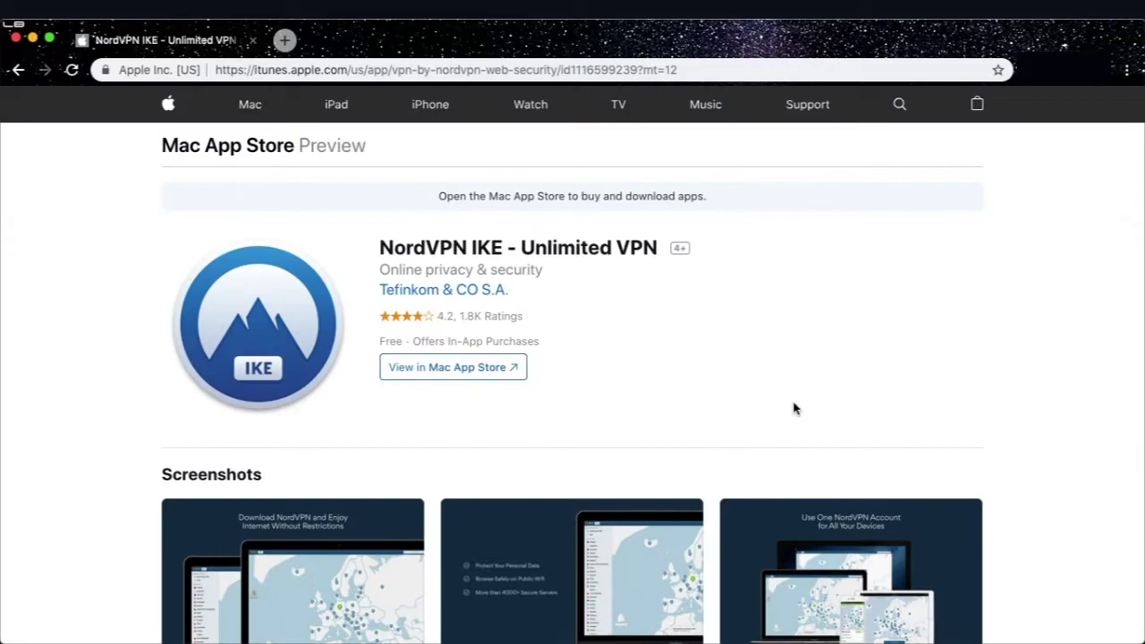
left_click(467, 367)
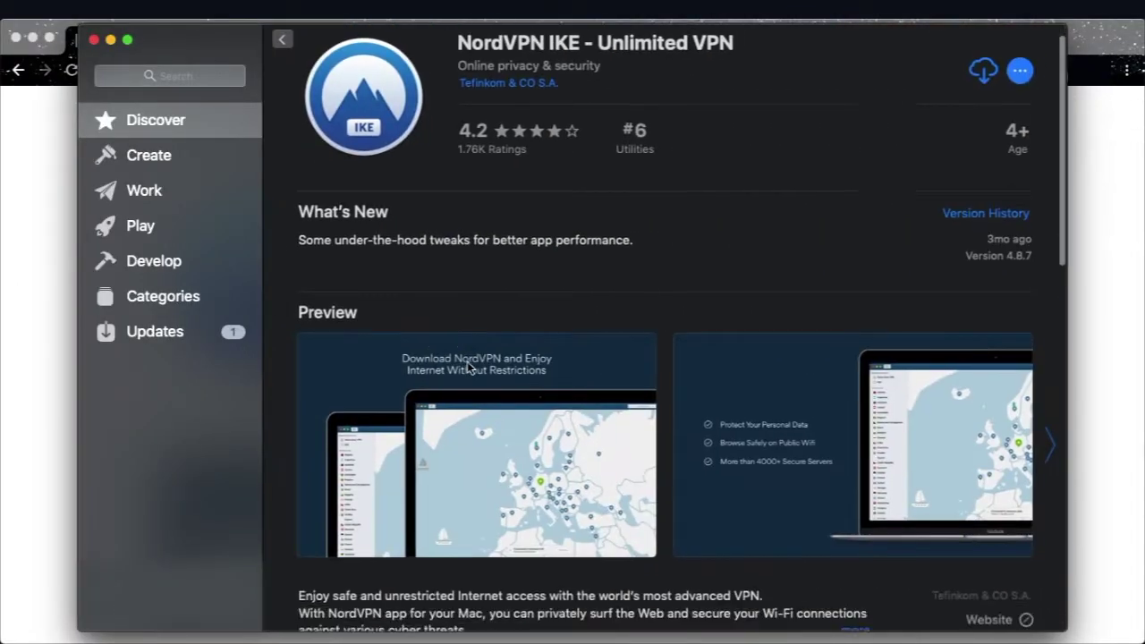
scroll(468, 363, "down", 5)
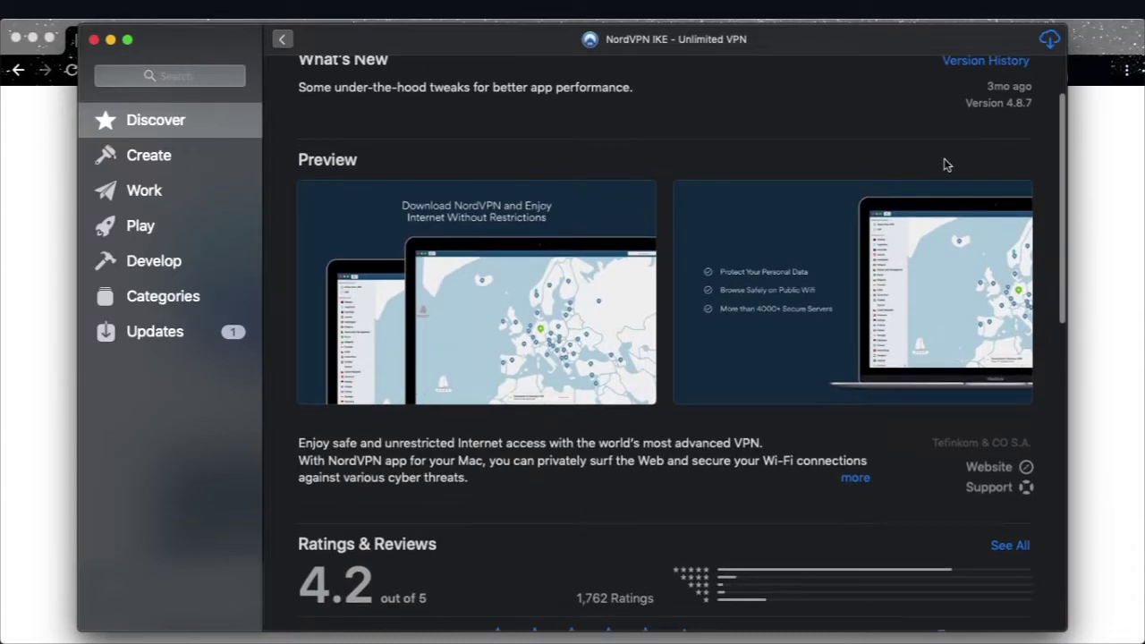
left_click(1052, 292)
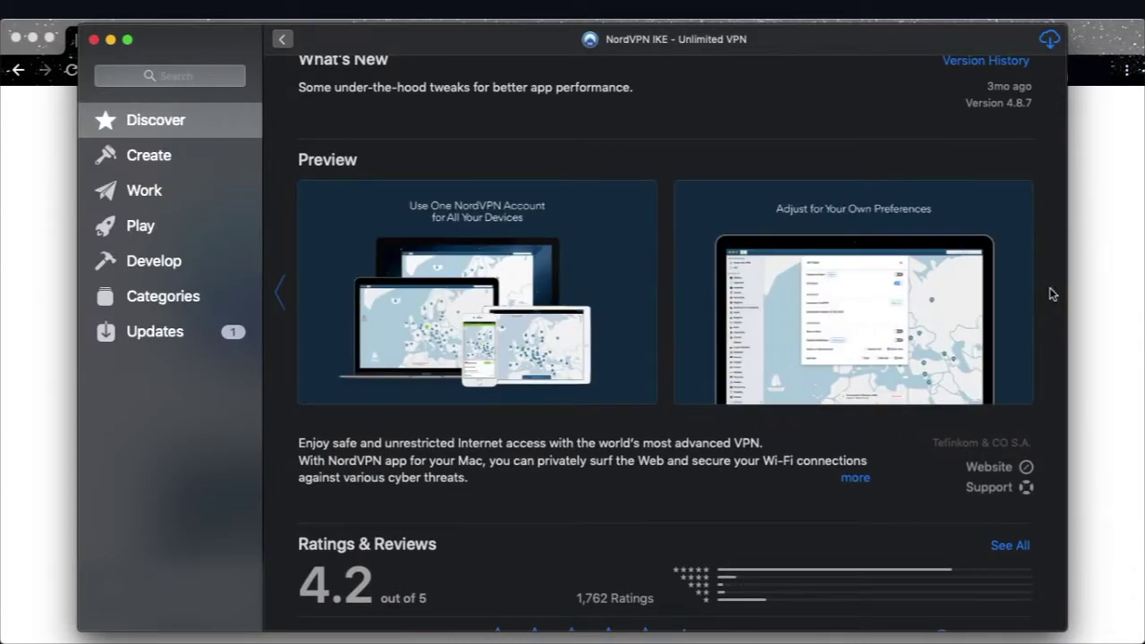
scroll(1050, 287, "up", 5)
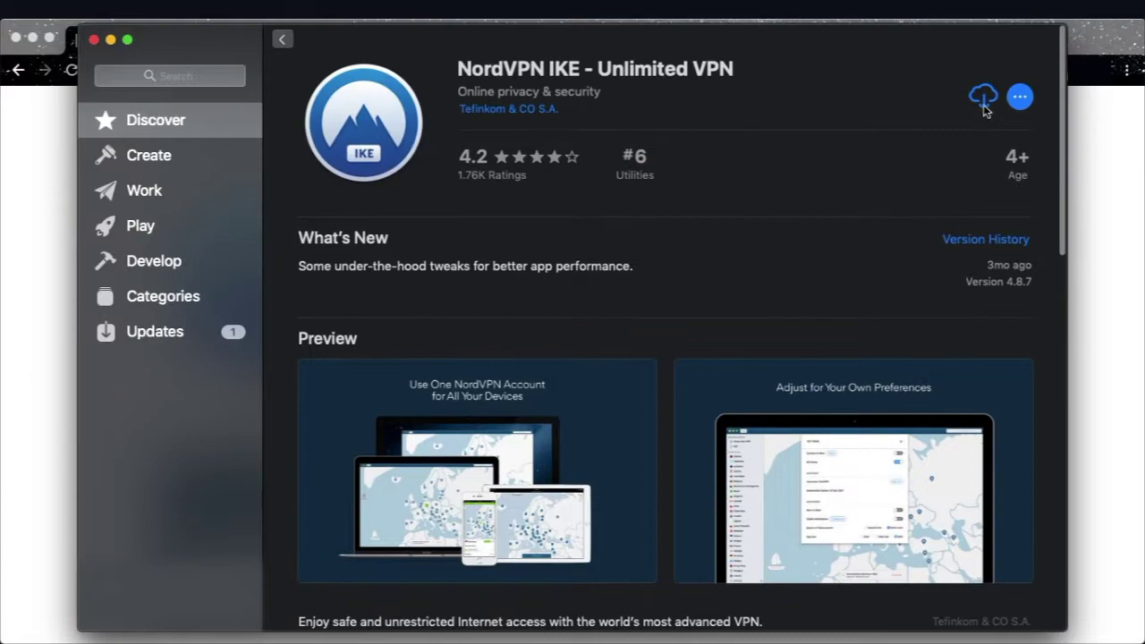
left_click(985, 99)
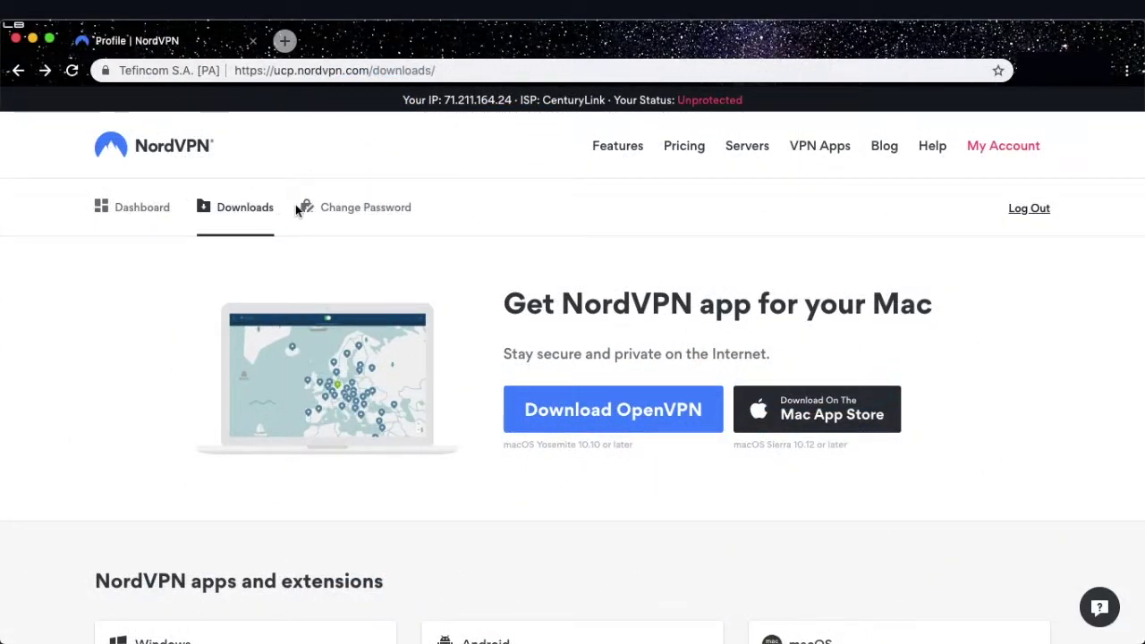
- Download the OpenVPN Mac package, then log in to view the account dashboard
left_click(616, 410)
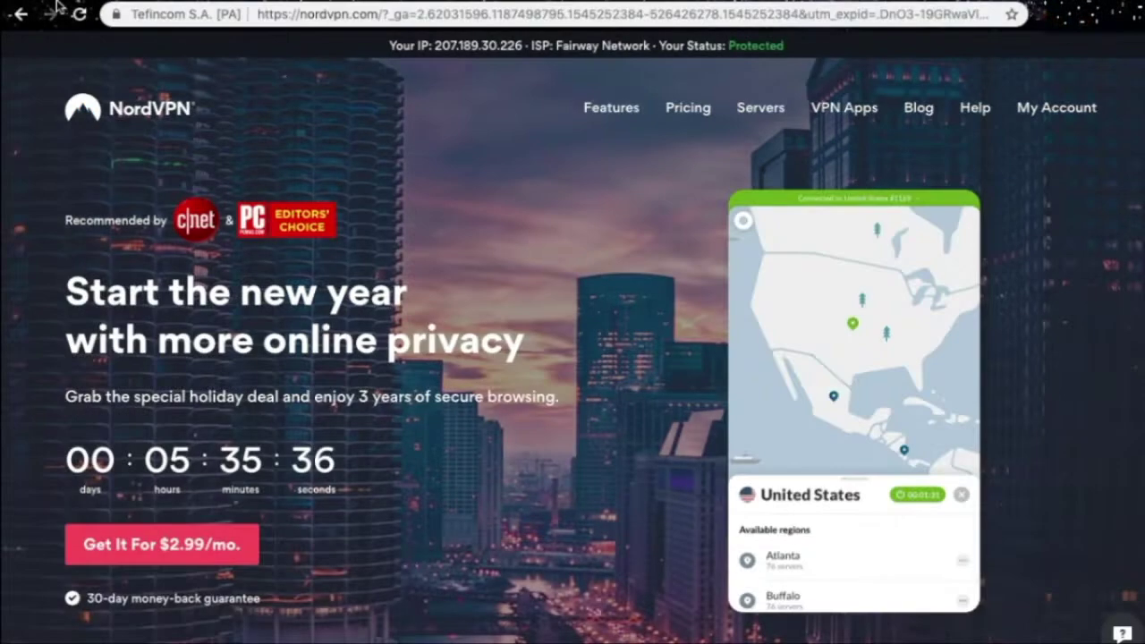
left_click(1057, 108)
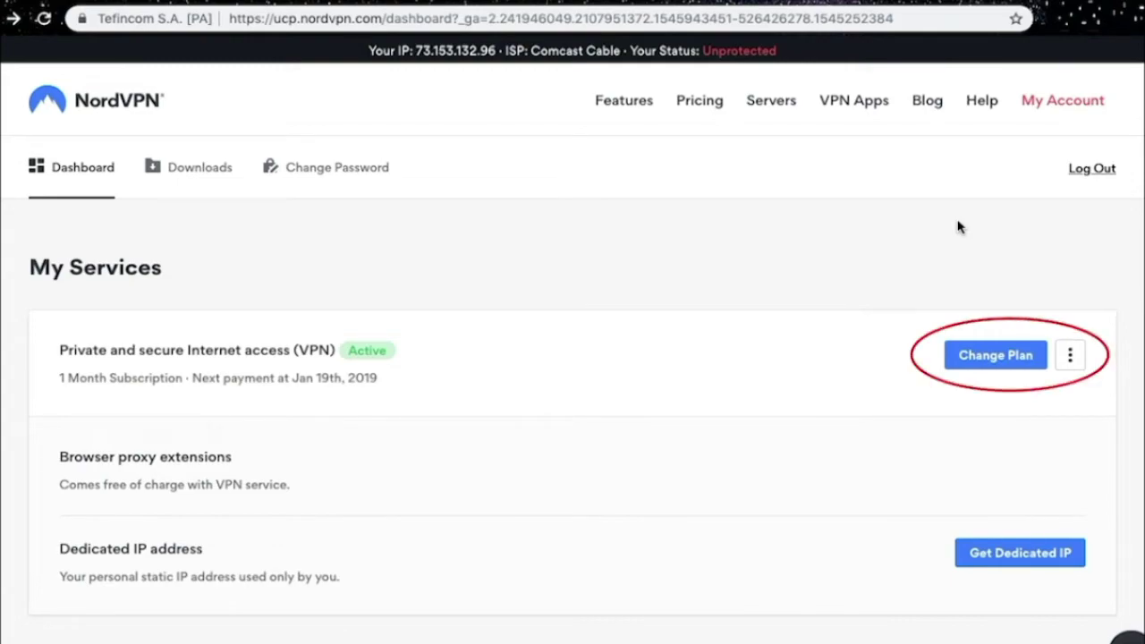
- Compare the 1-month, 3-year and 1-year plans on Change Plan, ending with 1-month selected
left_click(990, 355)
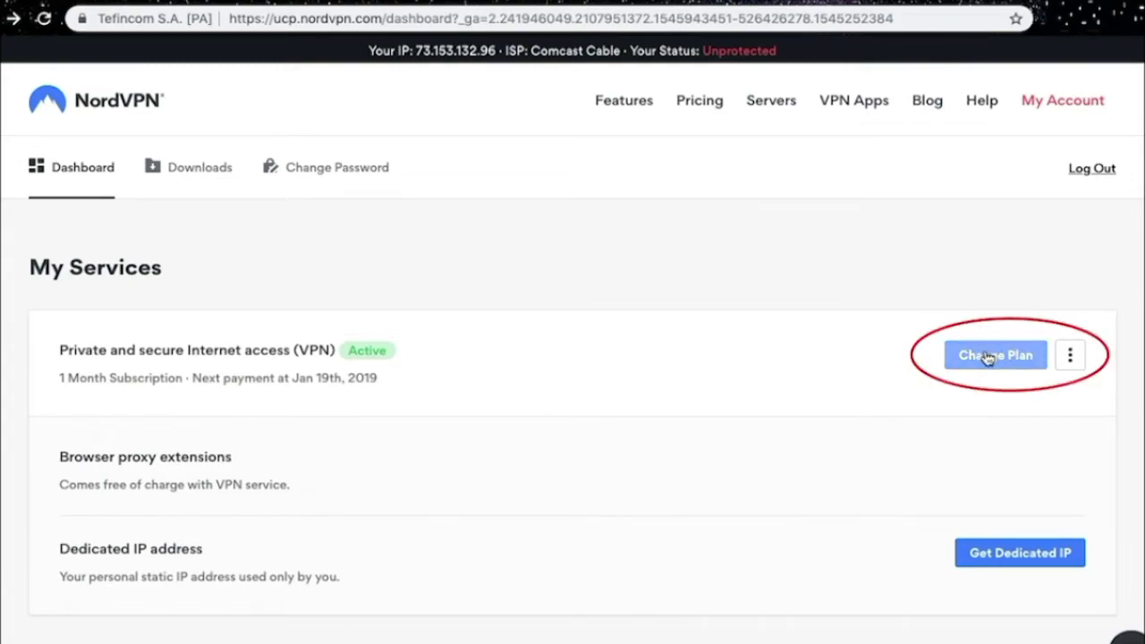
scroll(999, 261, "down", 2)
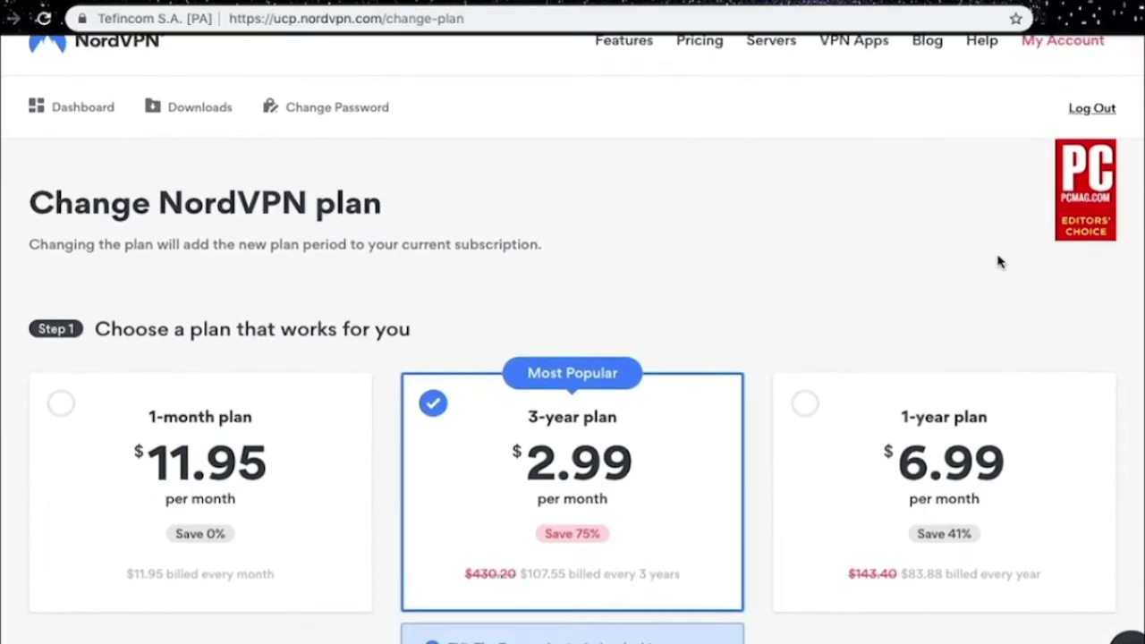
left_click(212, 336)
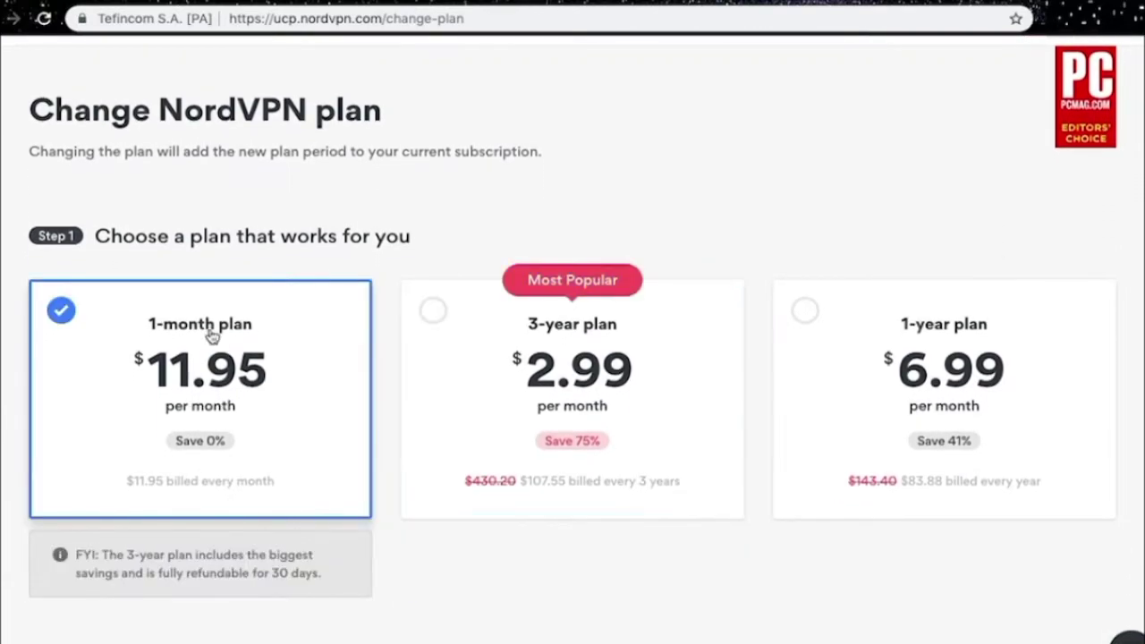
left_click(565, 367)
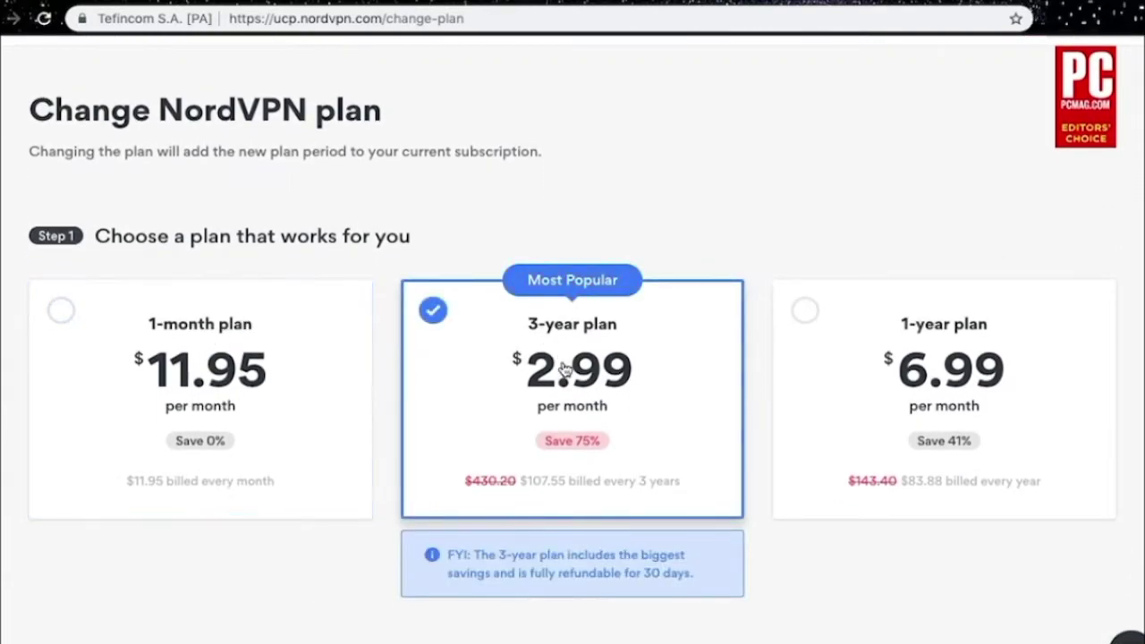
left_click(915, 385)
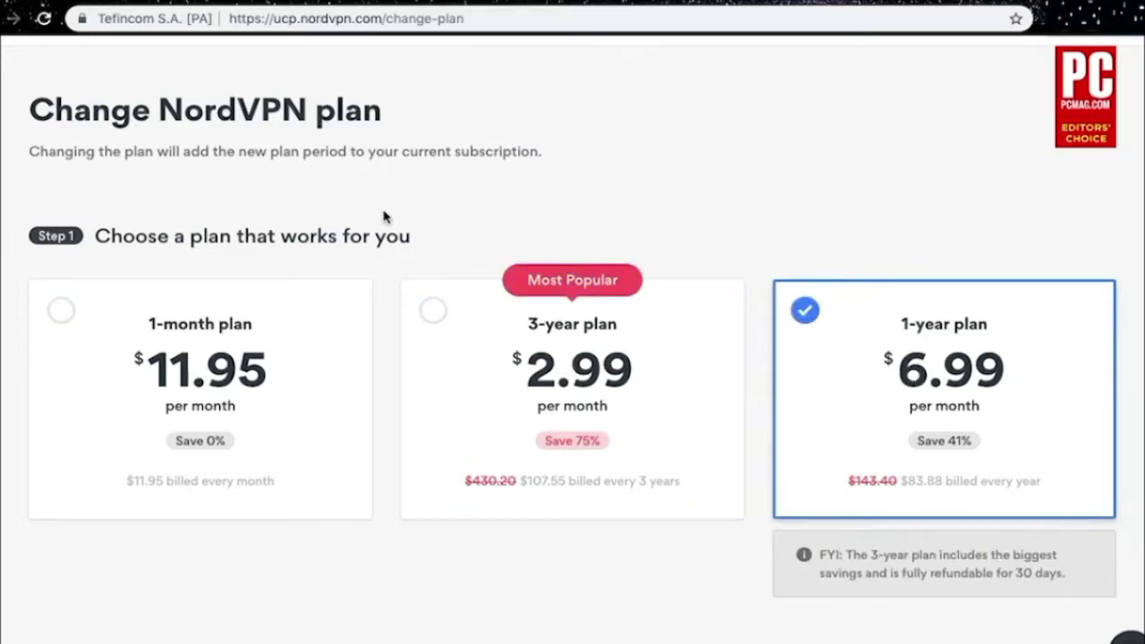
left_click(205, 404)
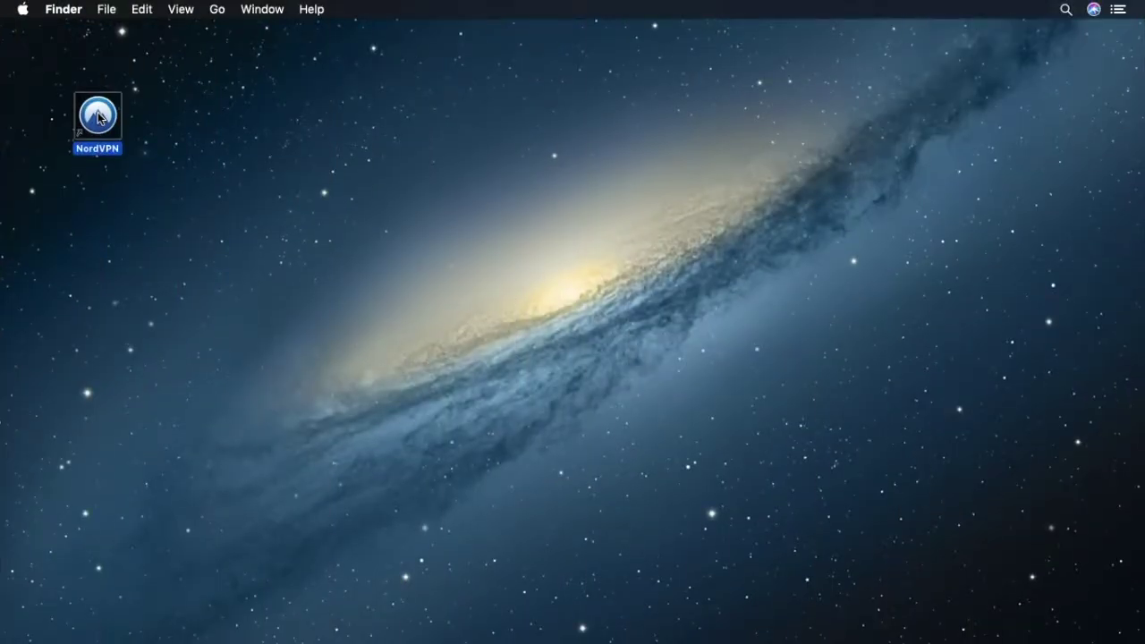
- Launch NordVPN, quick-connect to United States #2580, and browse the country list down to Vietnam
double_click(101, 118)
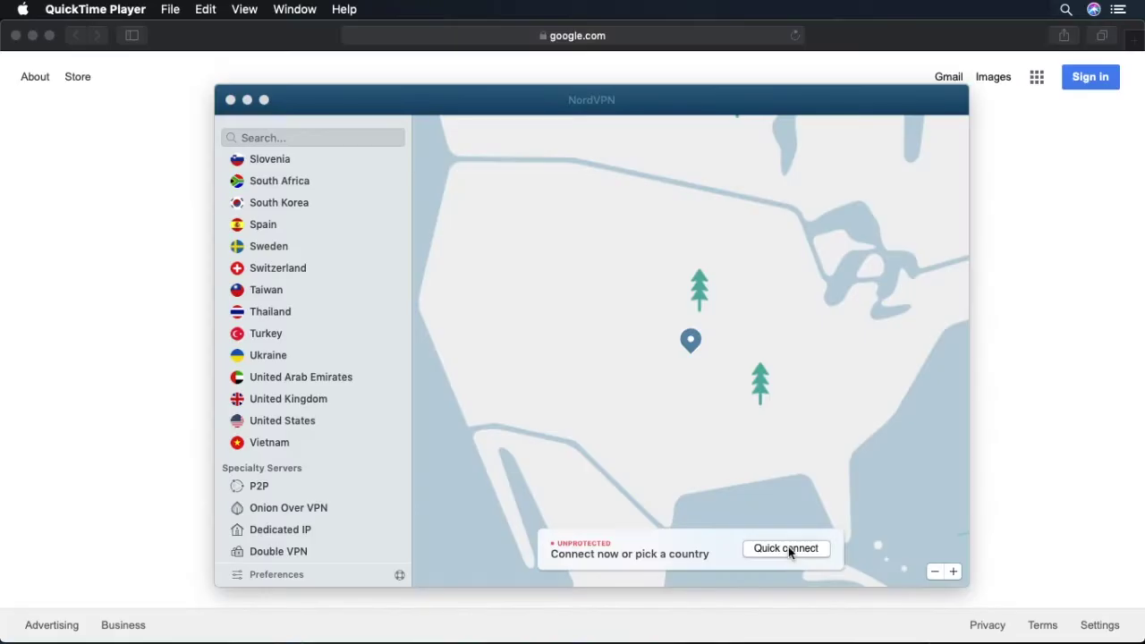
left_click(788, 548)
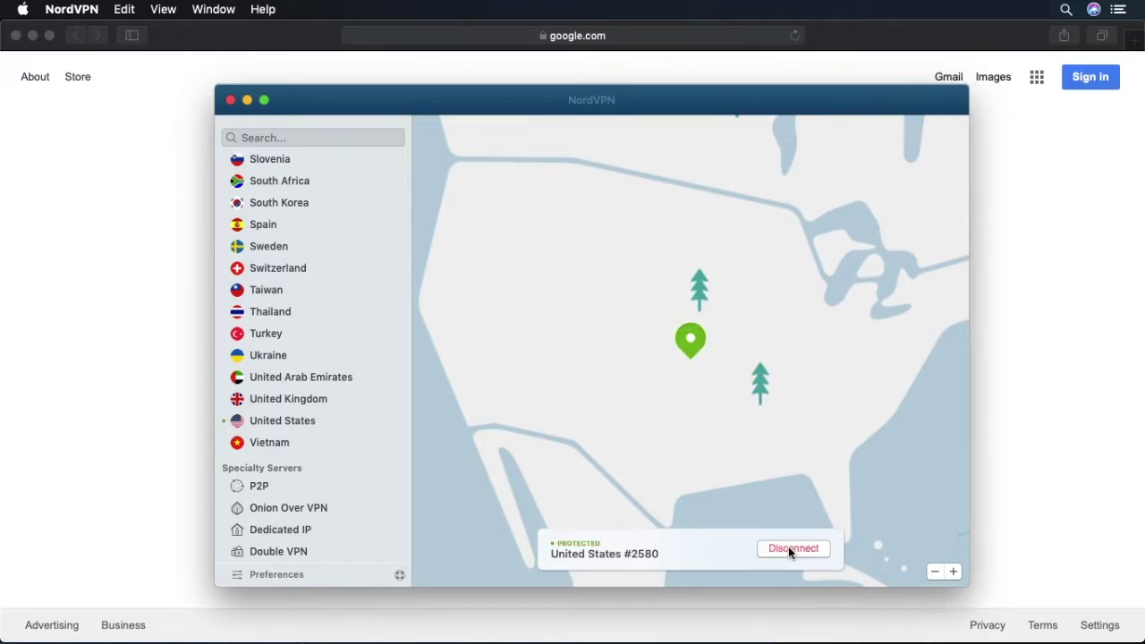
mouse_move(313, 442)
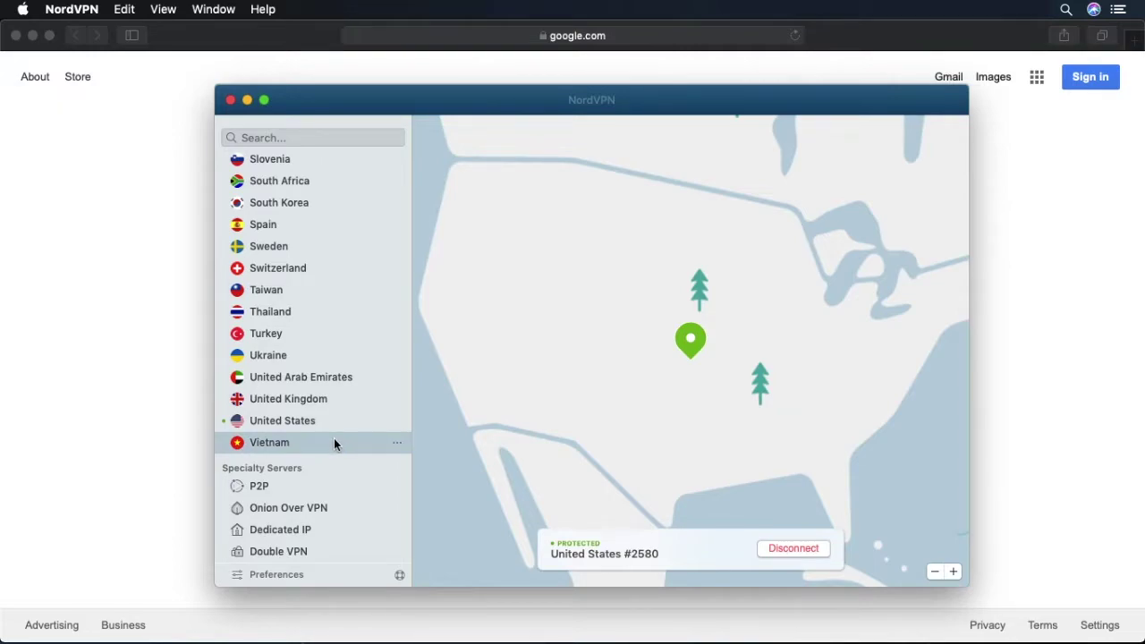
scroll(334, 438, "up", 10)
scroll(333, 438, "up", 5)
scroll(334, 438, "up", 2)
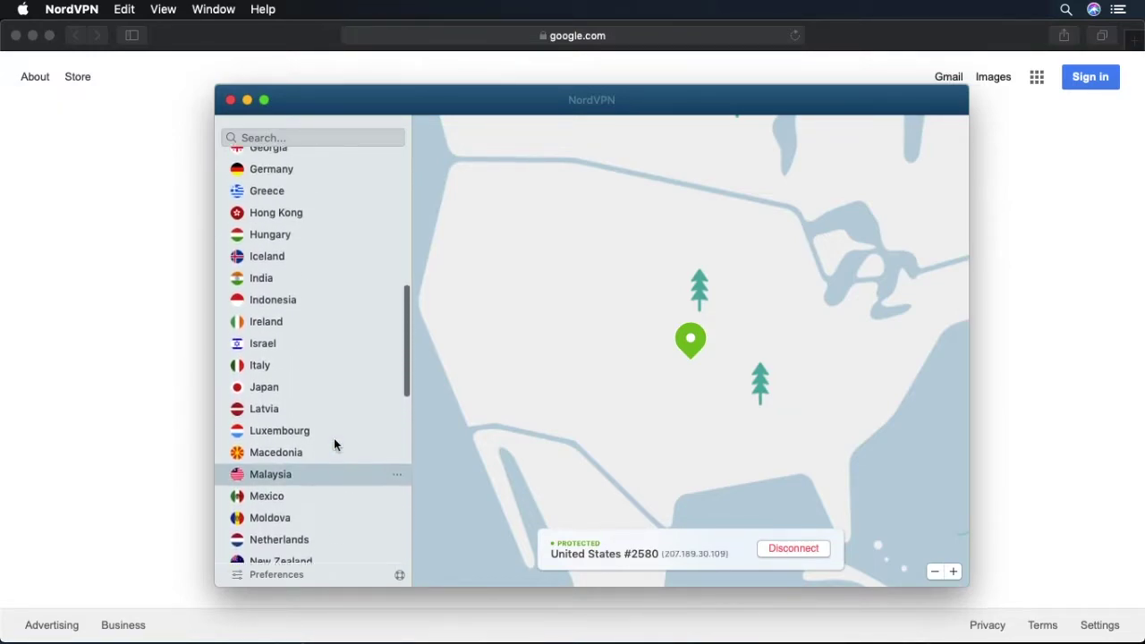
scroll(333, 438, "up", 3)
scroll(334, 439, "up", 3)
scroll(333, 439, "up", 2)
scroll(334, 439, "up", 1)
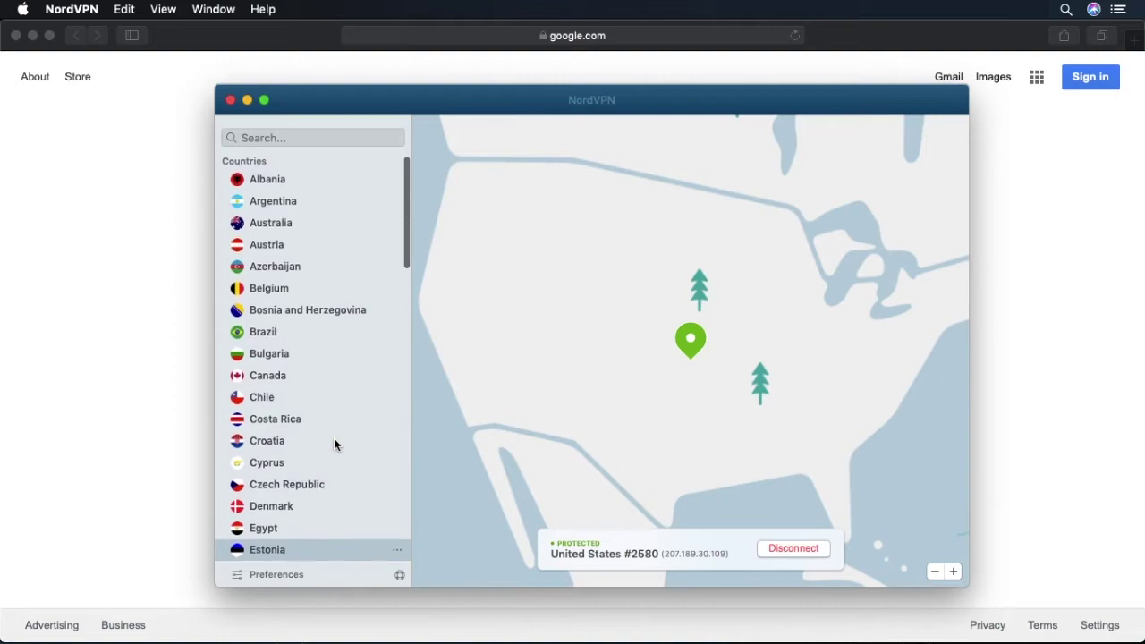
scroll(334, 445, "down", 1)
scroll(334, 445, "down", 3)
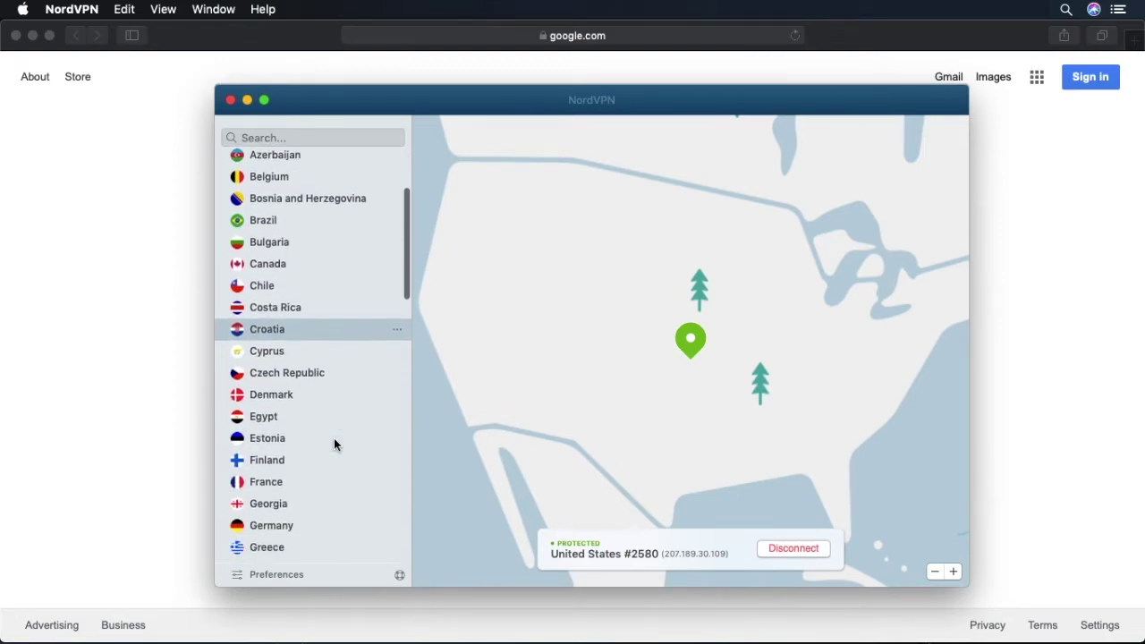
scroll(334, 437, "down", 3)
scroll(334, 438, "down", 1)
scroll(333, 437, "down", 3)
scroll(334, 438, "down", 2)
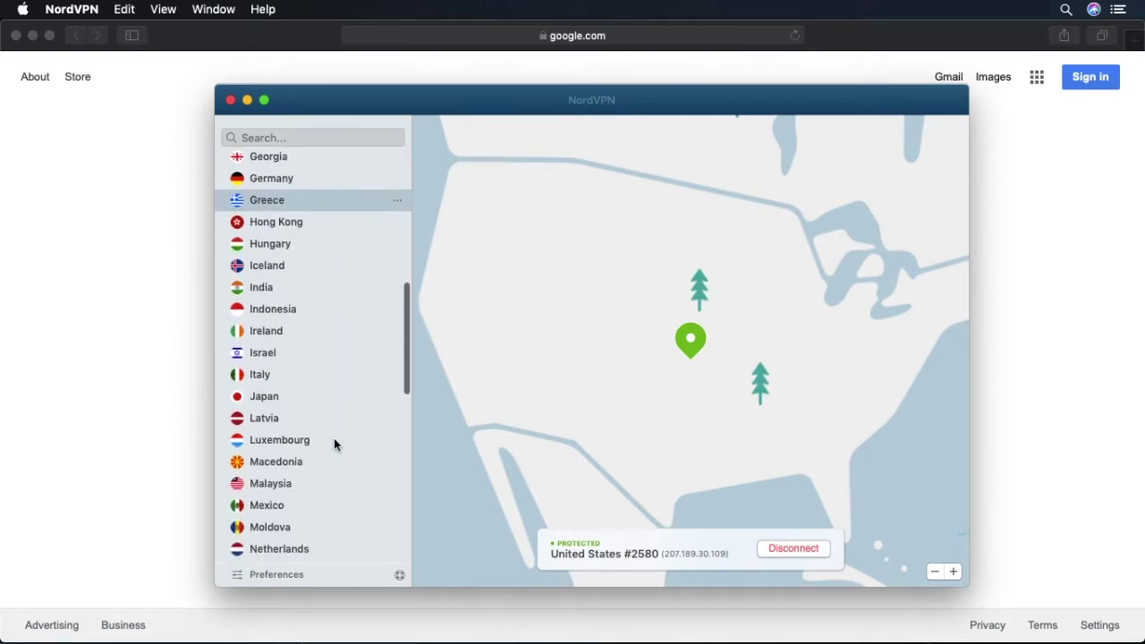
scroll(334, 442, "down", 1)
scroll(334, 442, "down", 2)
scroll(334, 442, "down", 3)
scroll(333, 442, "down", 3)
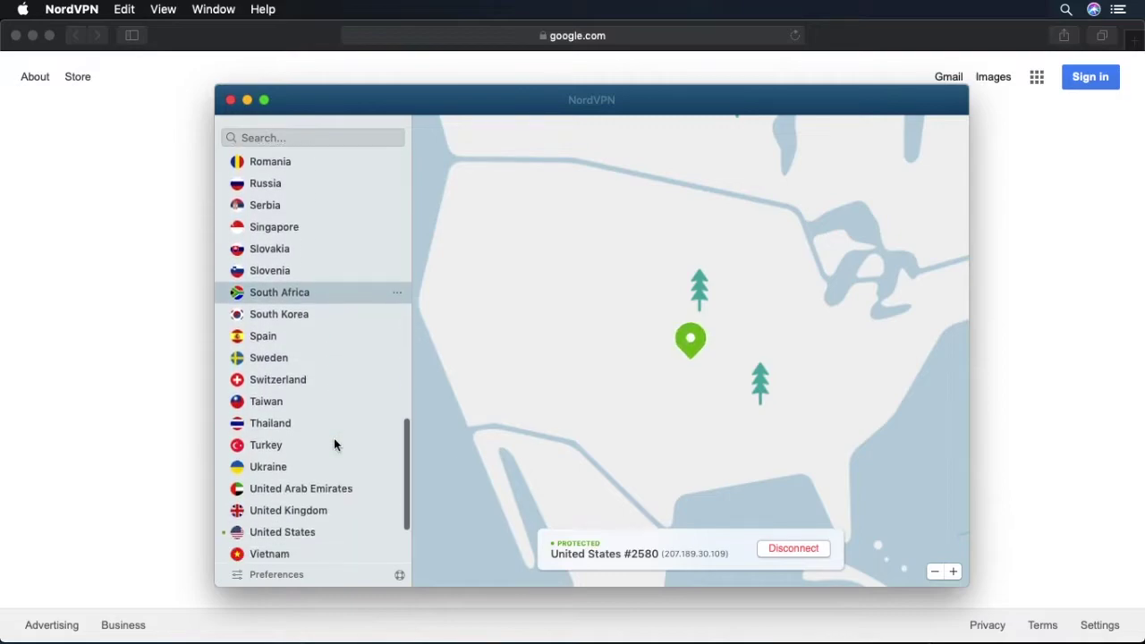
scroll(334, 444, "down", 3)
scroll(334, 444, "down", 2)
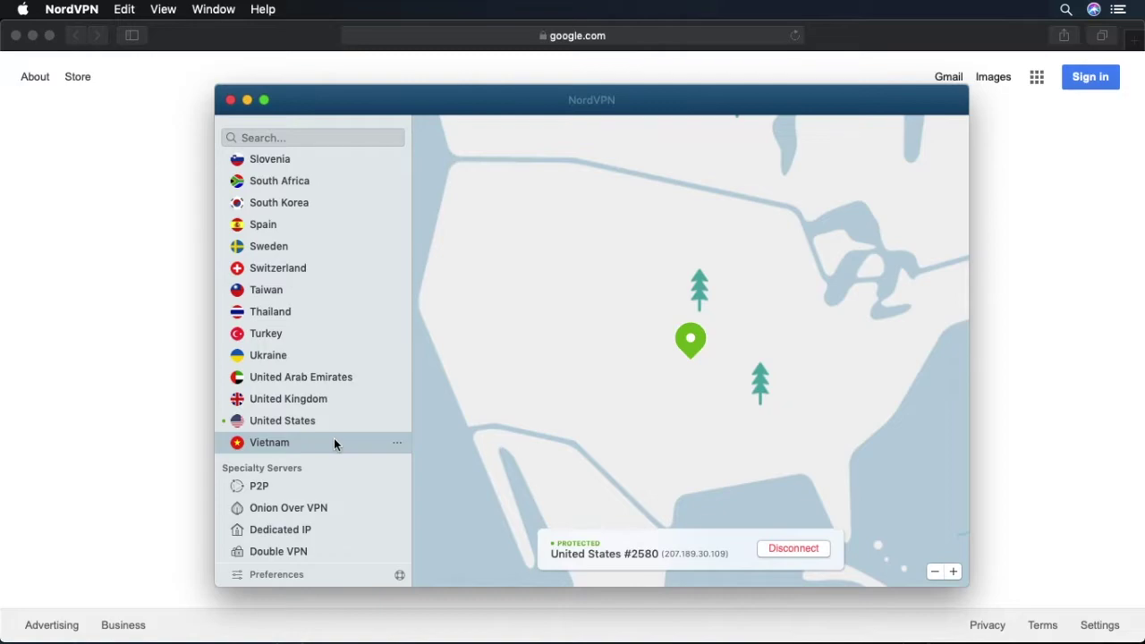
- Check Safari in the Kill Switch preferences, disconnect, then connect via Double VPN United States - Canada #7
left_click(83, 5)
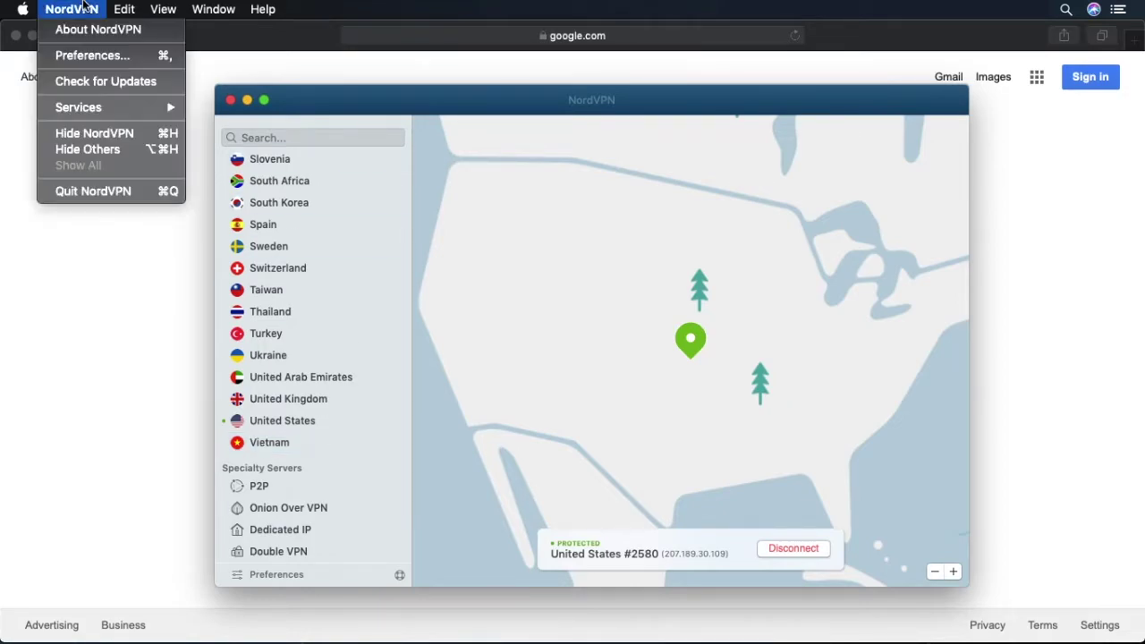
left_click(84, 51)
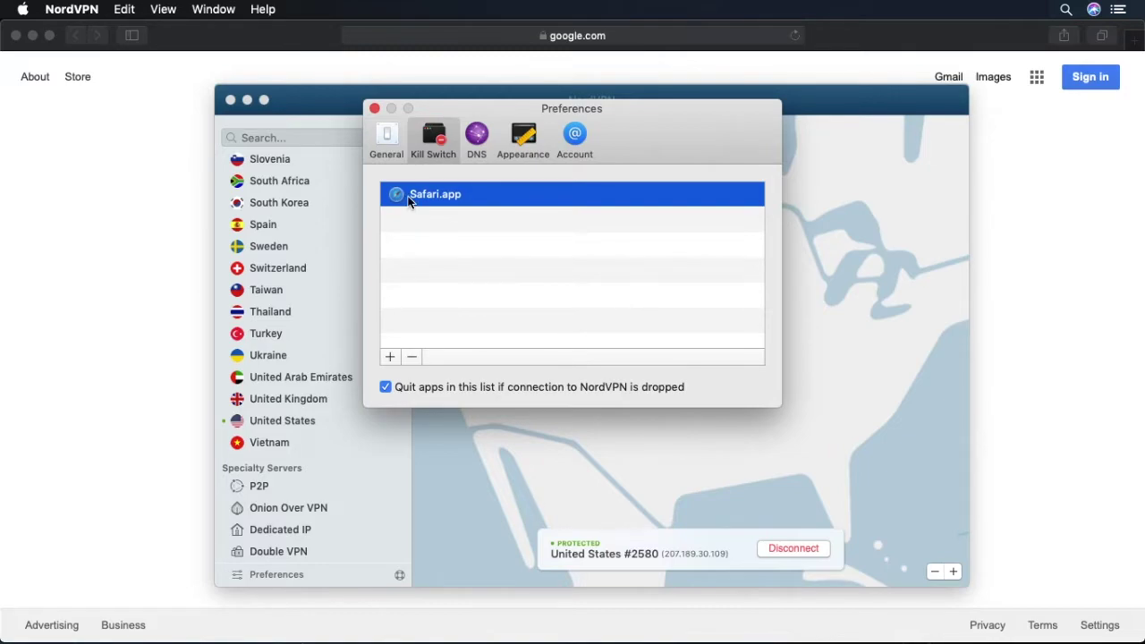
left_click(374, 108)
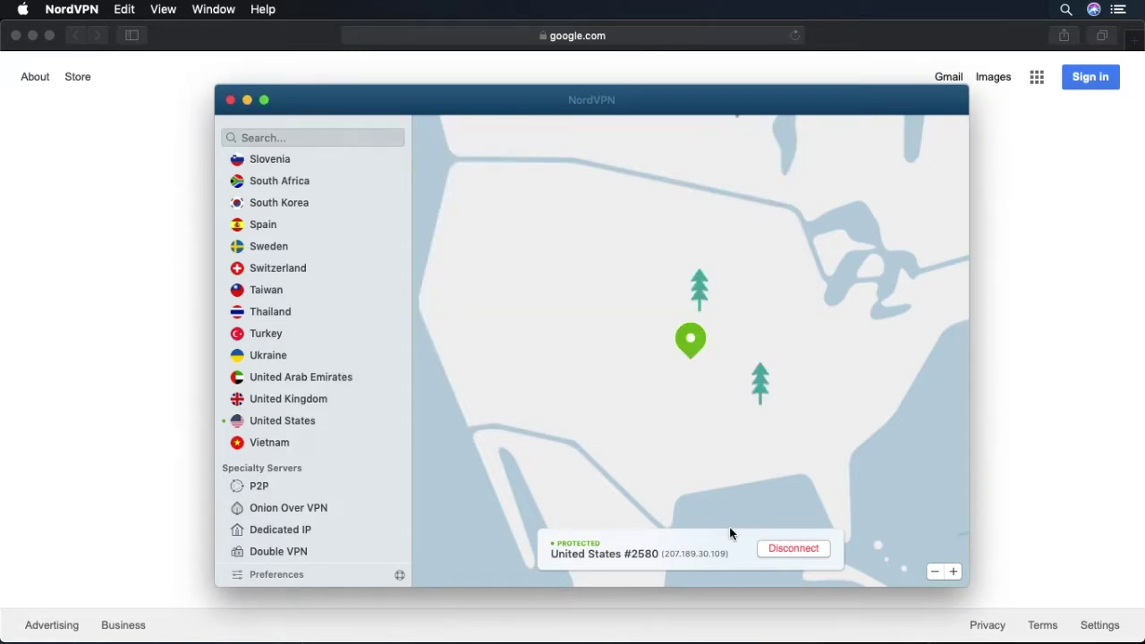
left_click(794, 549)
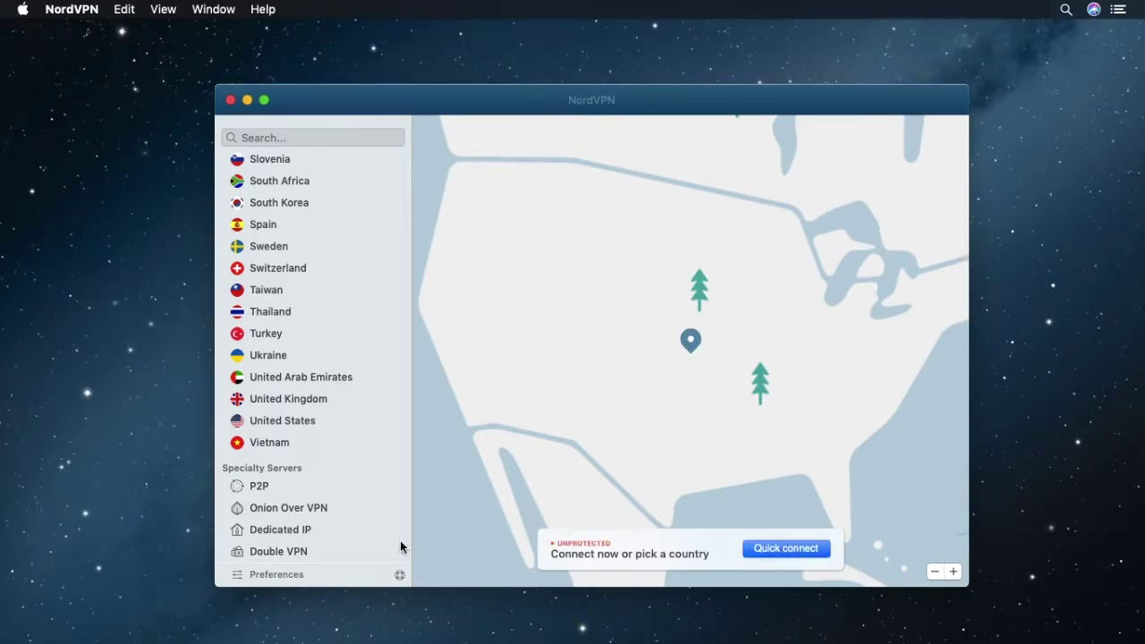
left_click(324, 552)
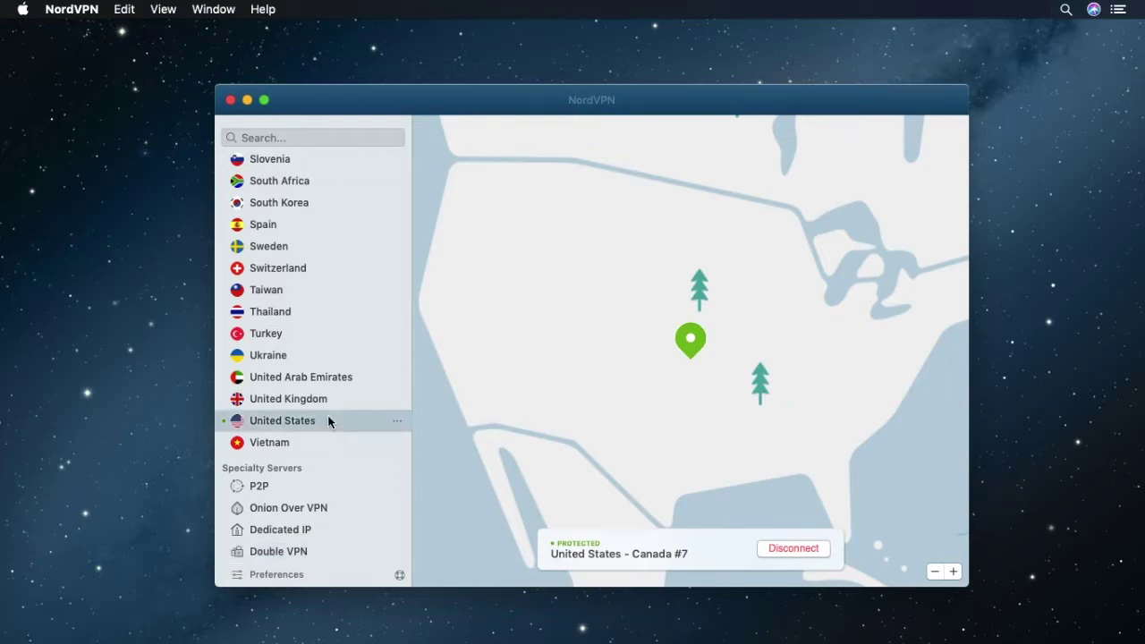
- Scroll the country list and zoom the server map out twice over North America
scroll(328, 414, "up", 5)
scroll(327, 414, "up", 5)
scroll(328, 414, "up", 5)
scroll(328, 414, "up", 3)
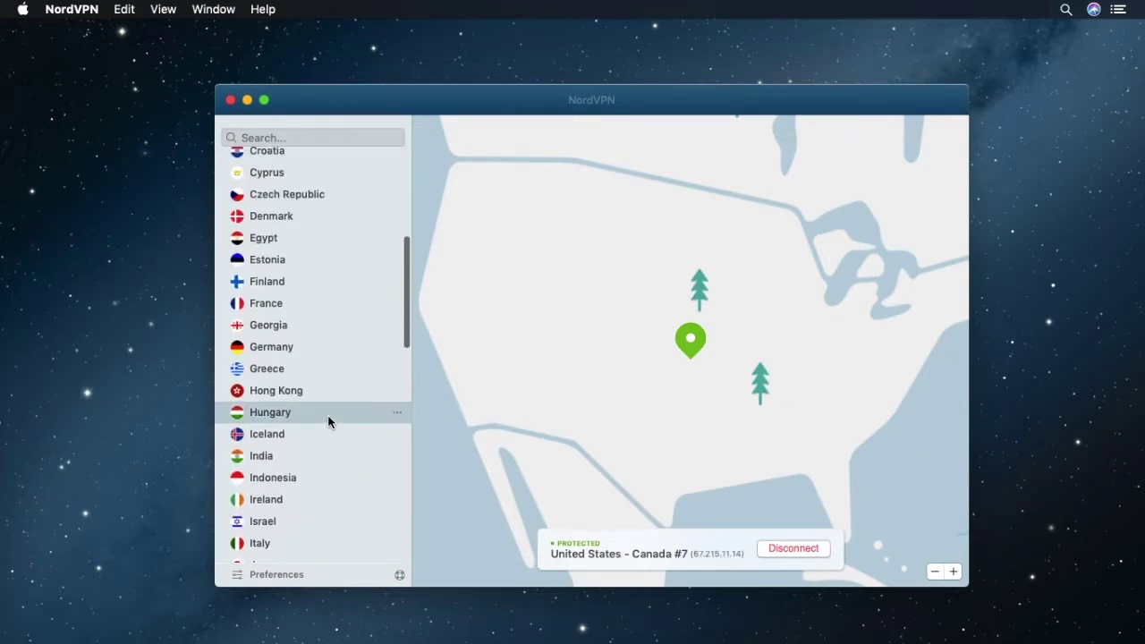
scroll(327, 415, "up", 2)
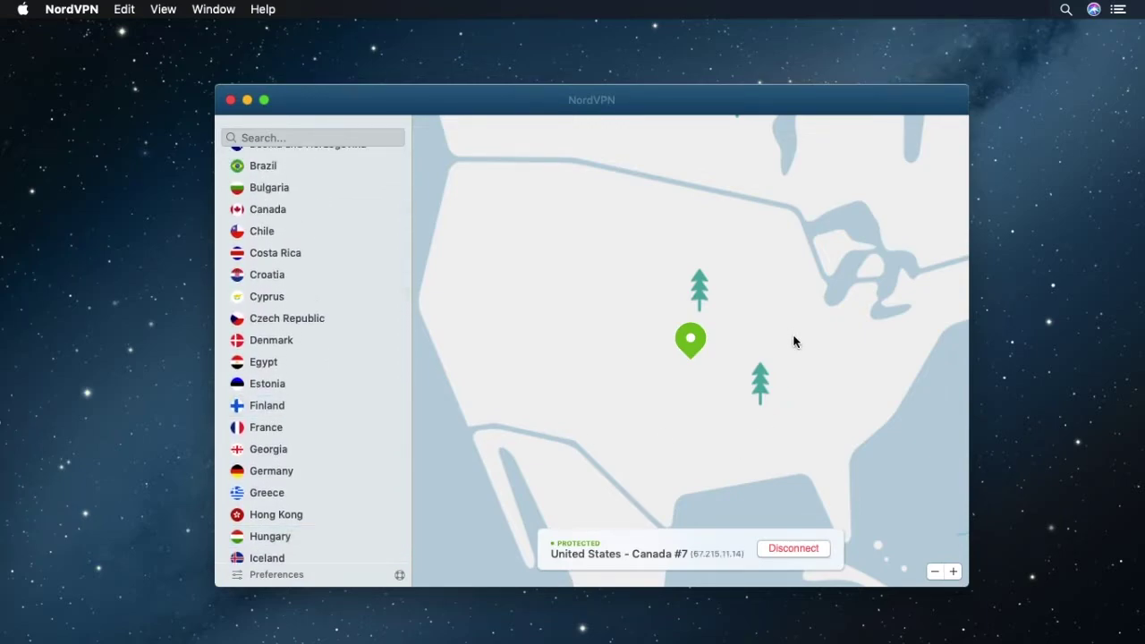
left_click(936, 571)
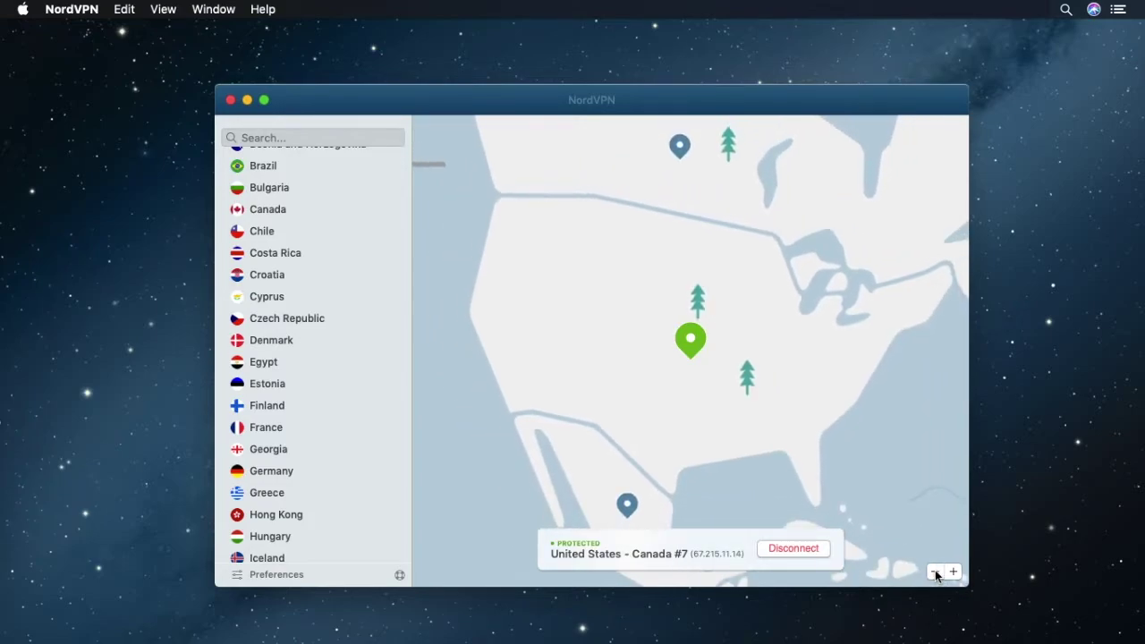
left_click(935, 571)
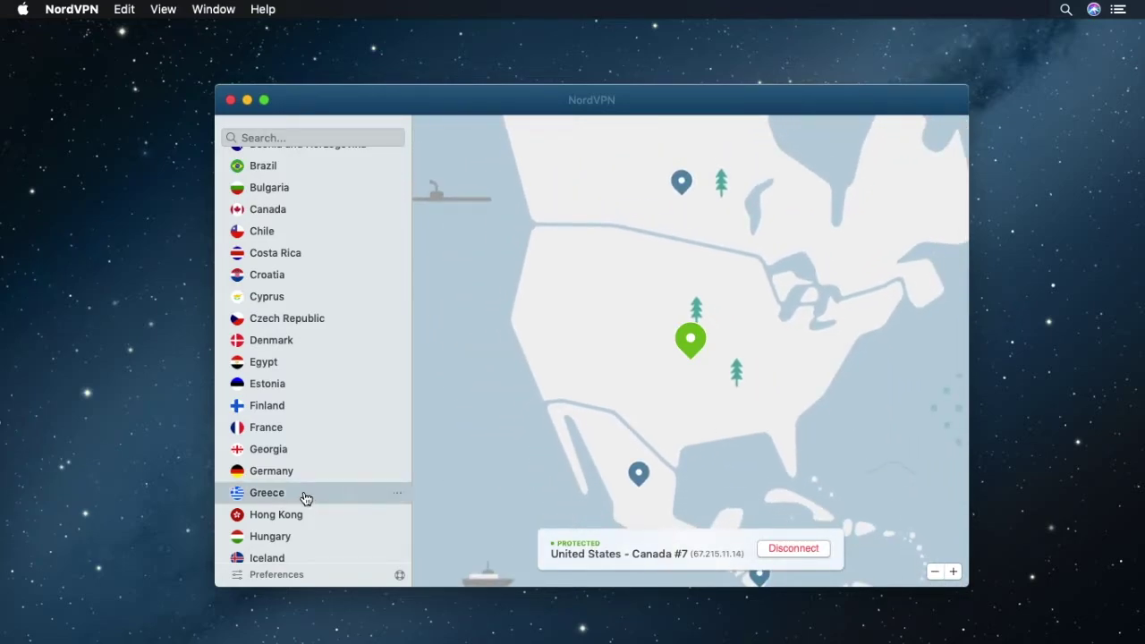
- Connect through Double VPN server United States - Canada #4
scroll(324, 462, "down", 10)
scroll(323, 463, "down", 10)
scroll(323, 463, "down", 5)
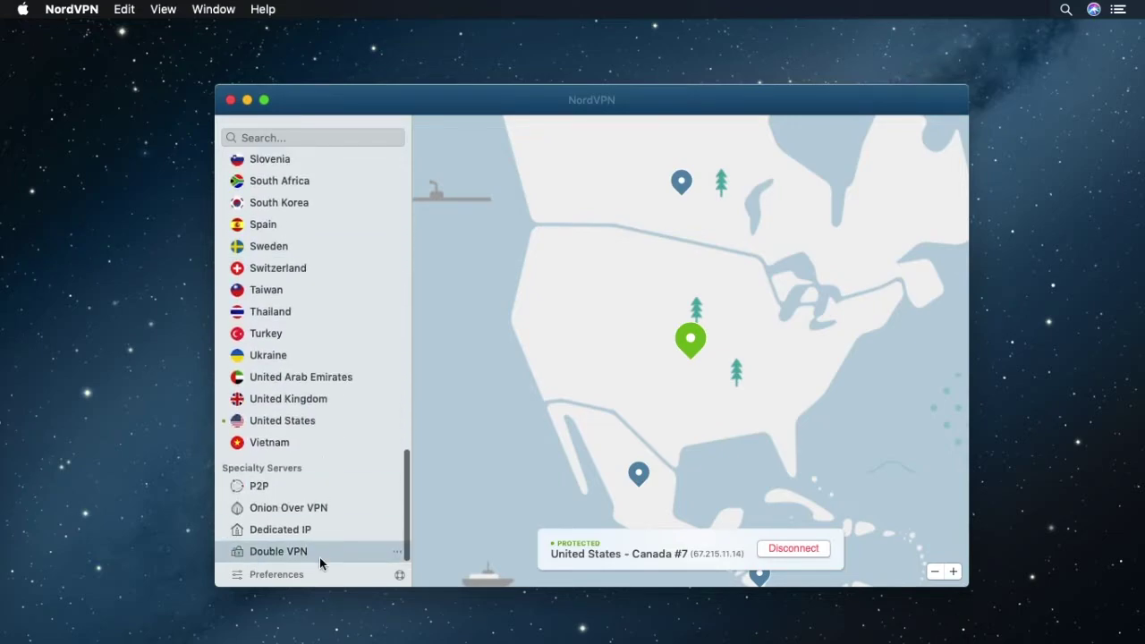
left_click(396, 551)
left_click(477, 535)
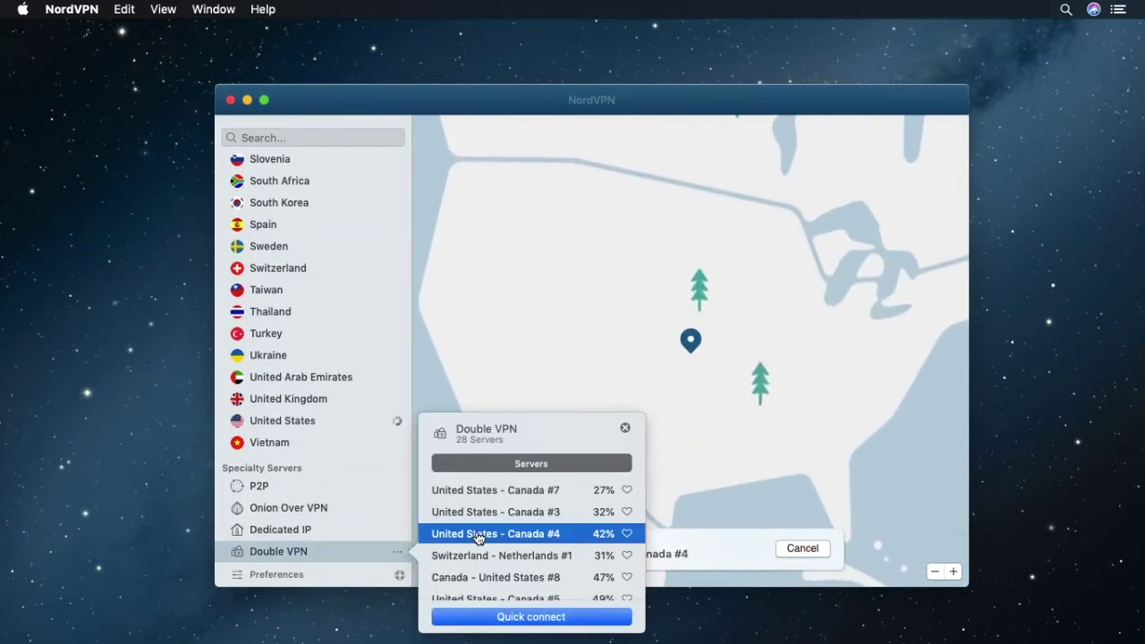
left_click(625, 428)
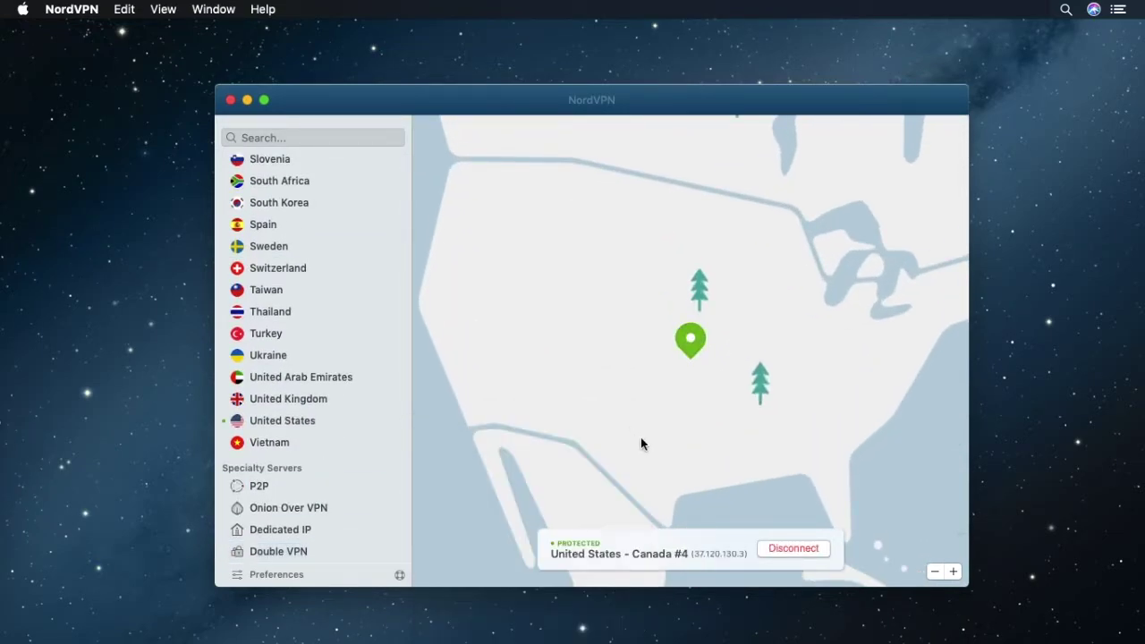
- Switch the Double VPN connection to Canada - United States #7
left_click(397, 552)
scroll(524, 535, "down", 3)
scroll(524, 532, "up", 1)
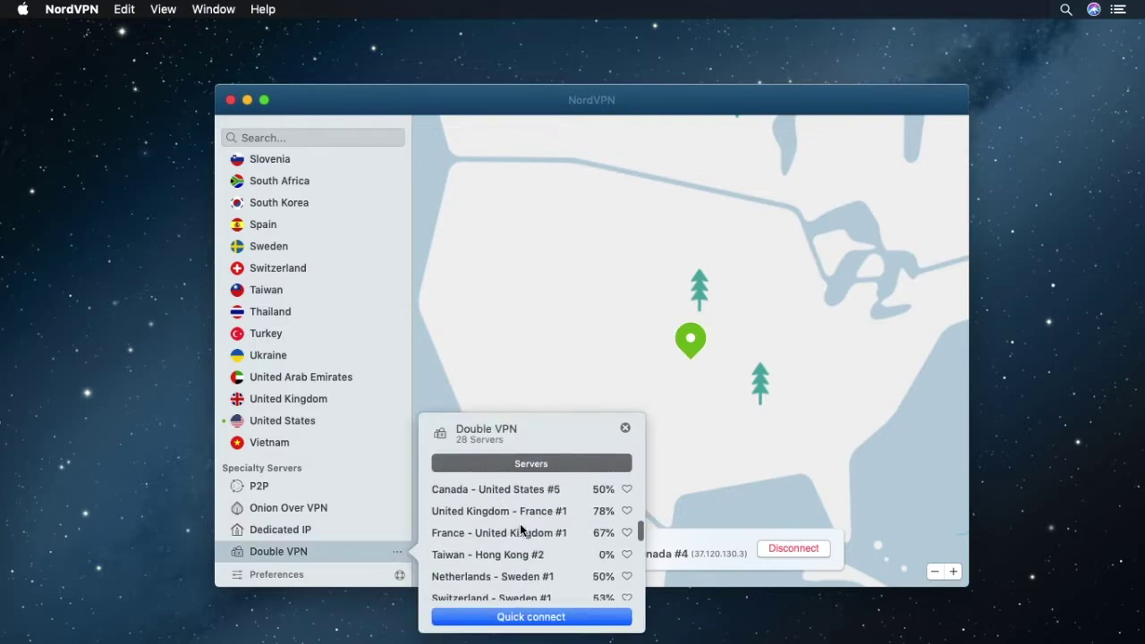
scroll(521, 529, "up", 2)
left_click(523, 498)
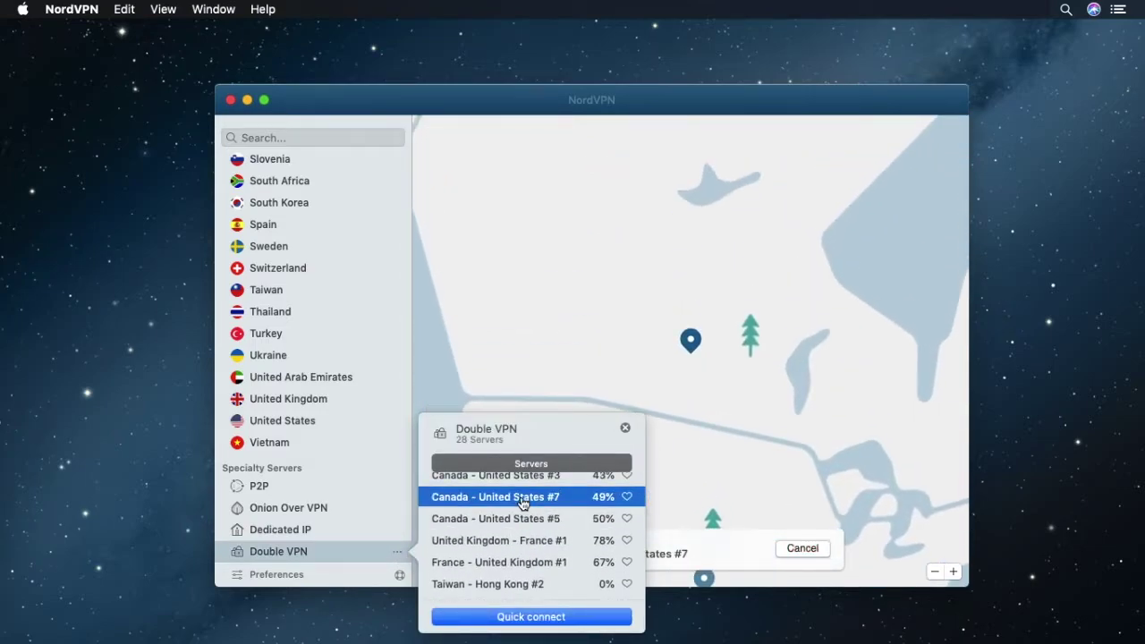
left_click(626, 428)
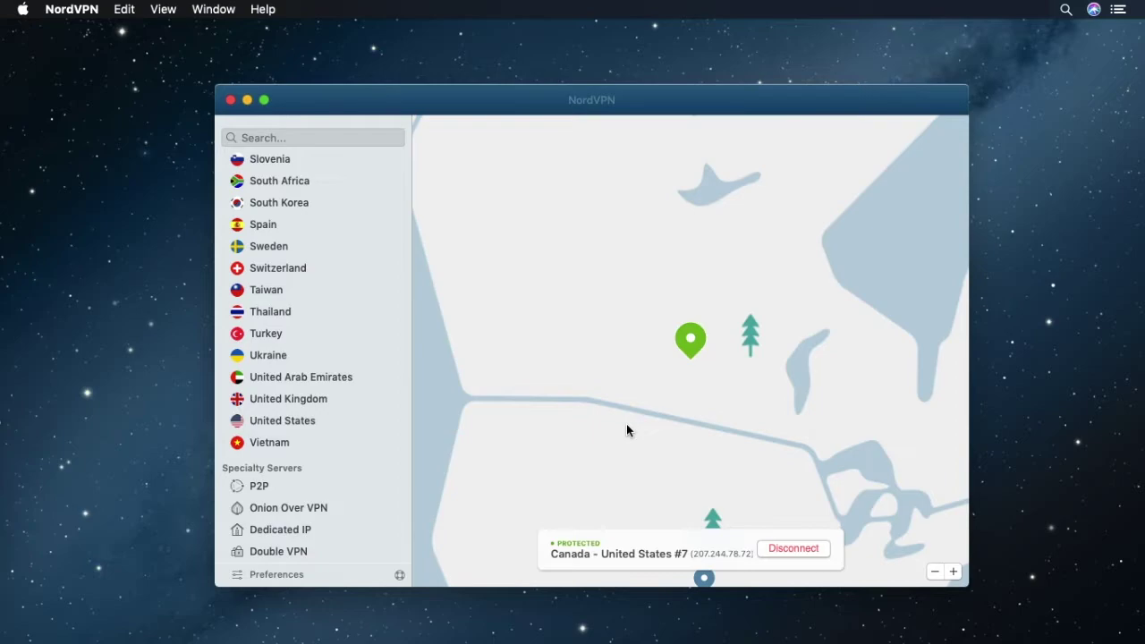
- Try Switzerland - Netherlands #1, then return to United States - Canada #4
left_click(397, 552)
scroll(481, 528, "down", 1)
left_click(480, 532)
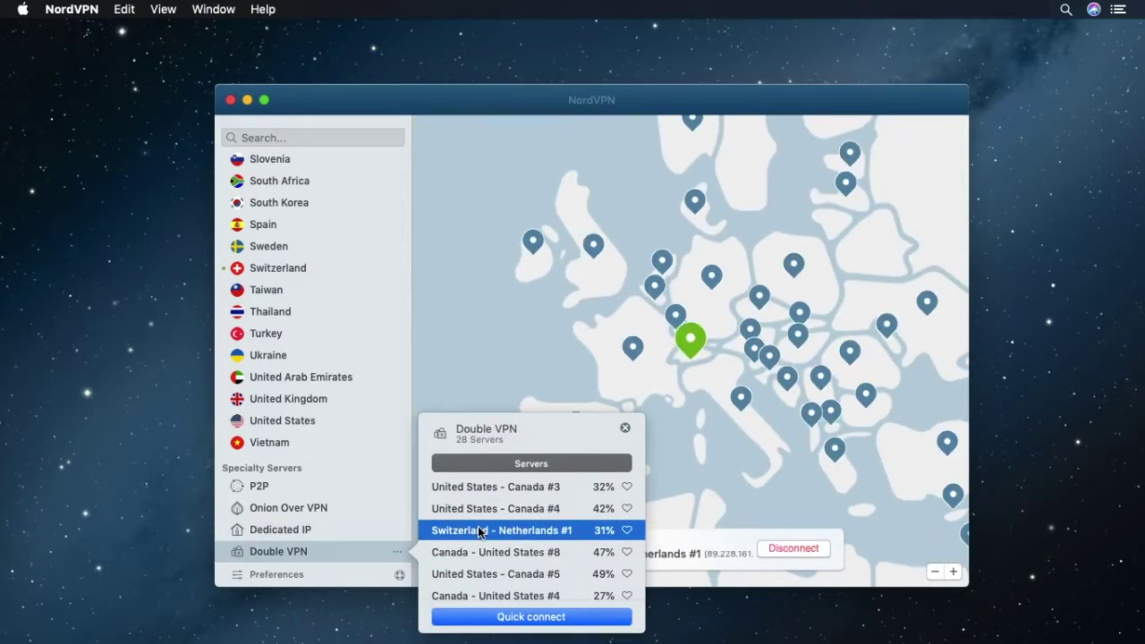
scroll(480, 533, "up", 1)
left_click(481, 535)
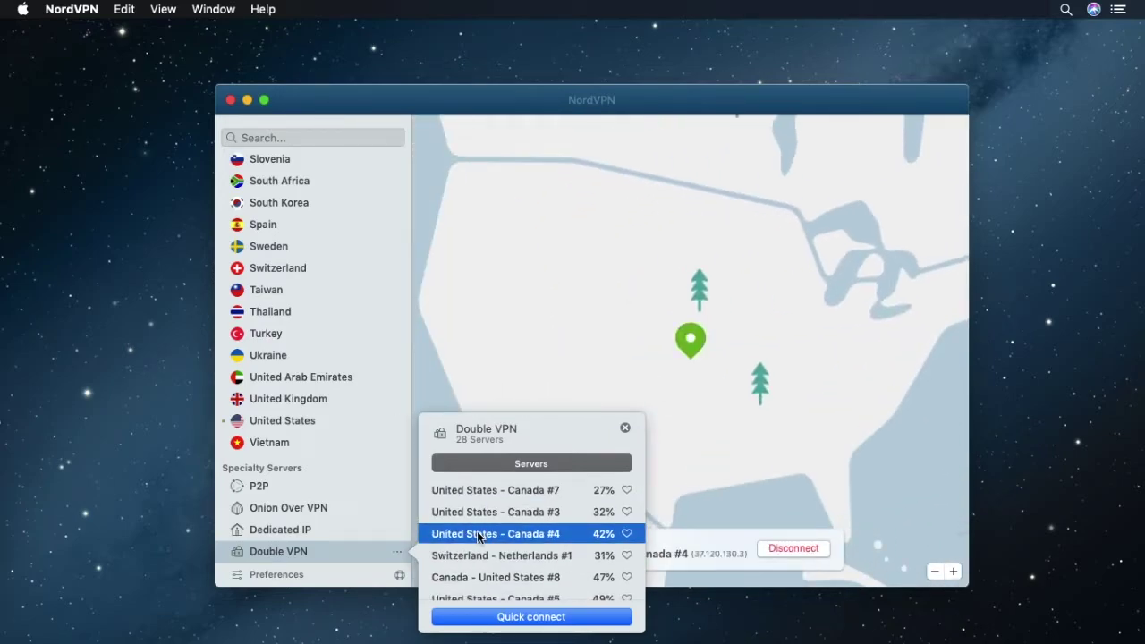
left_click(626, 428)
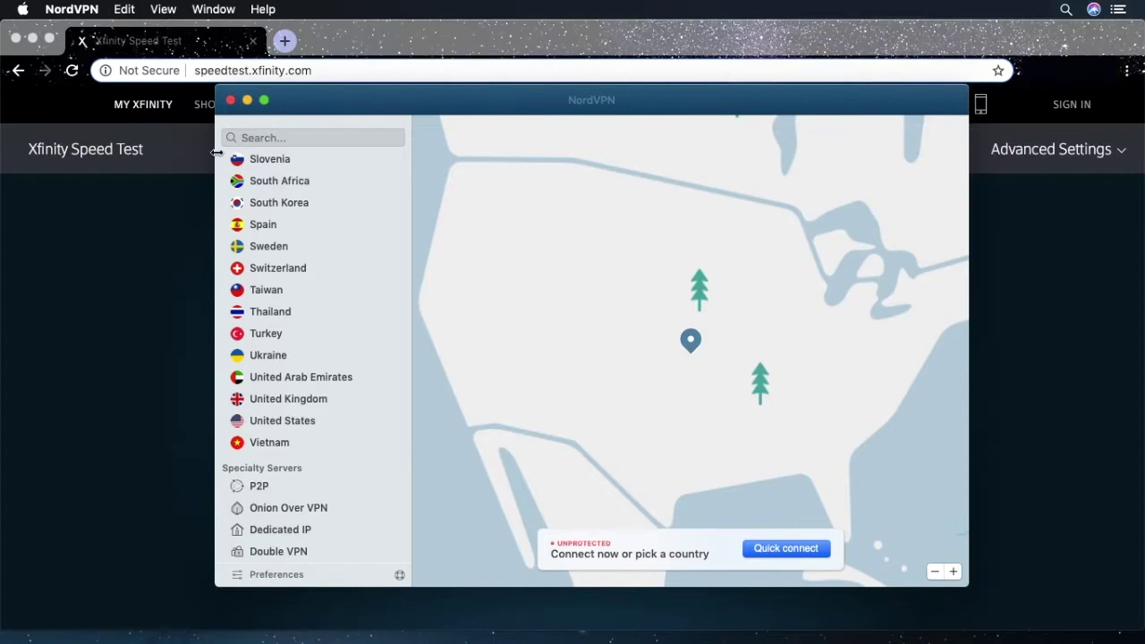
- Run the Xfinity speed test without VPN, getting 96.5 Mbps down and 49.4 Mbps up
left_click(247, 100)
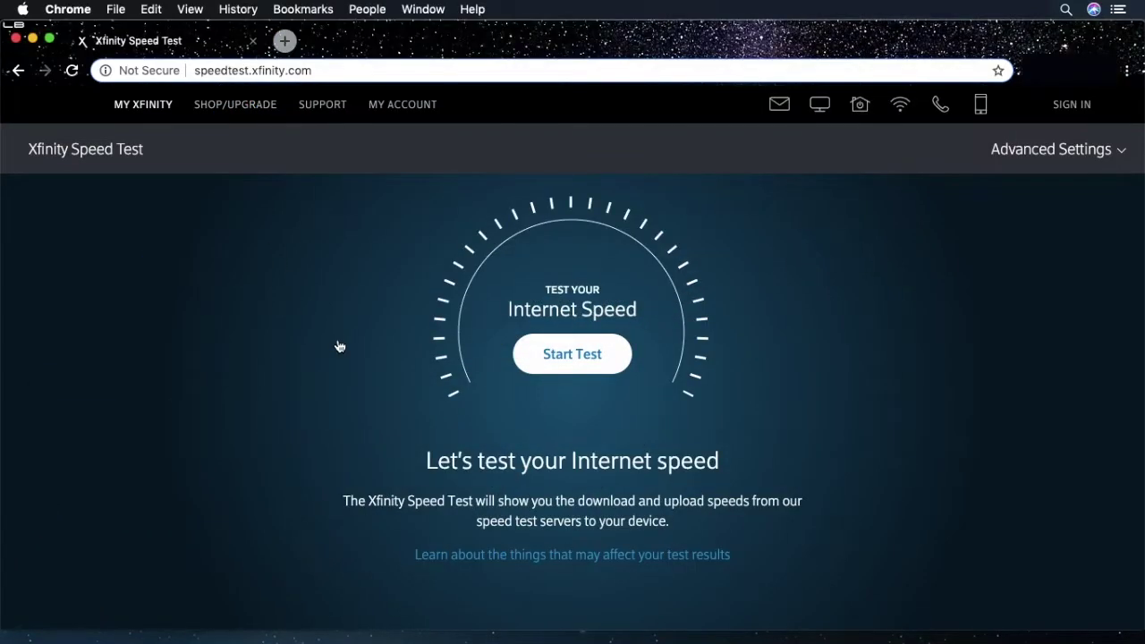
left_click(578, 365)
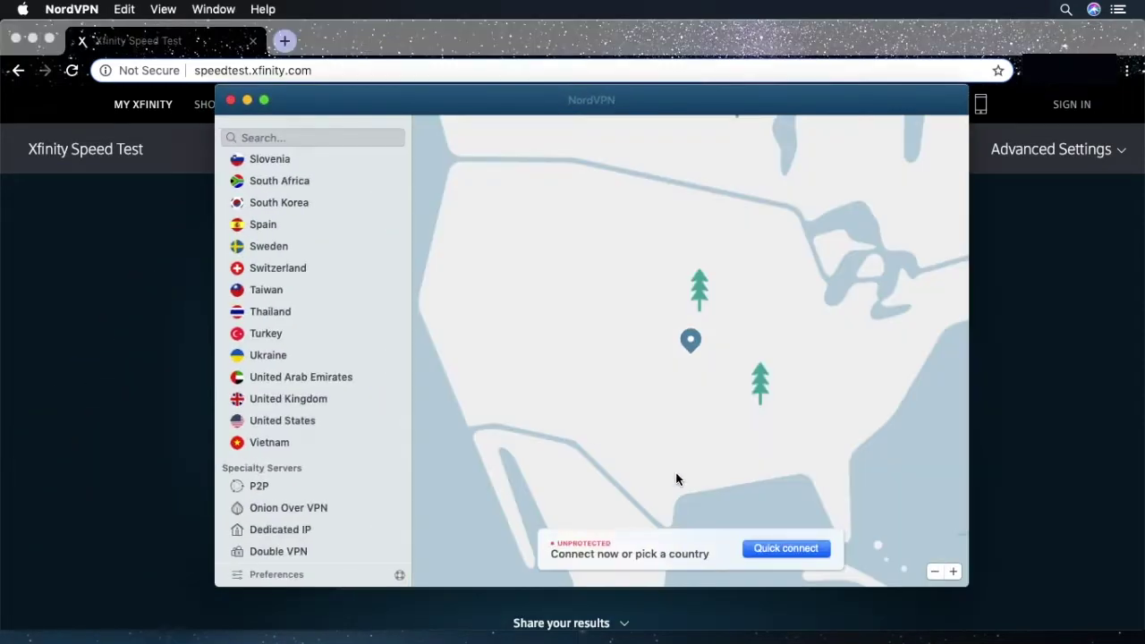
- Quick-connect NordVPN and rerun the Xfinity speed test with the VPN on
left_click(771, 547)
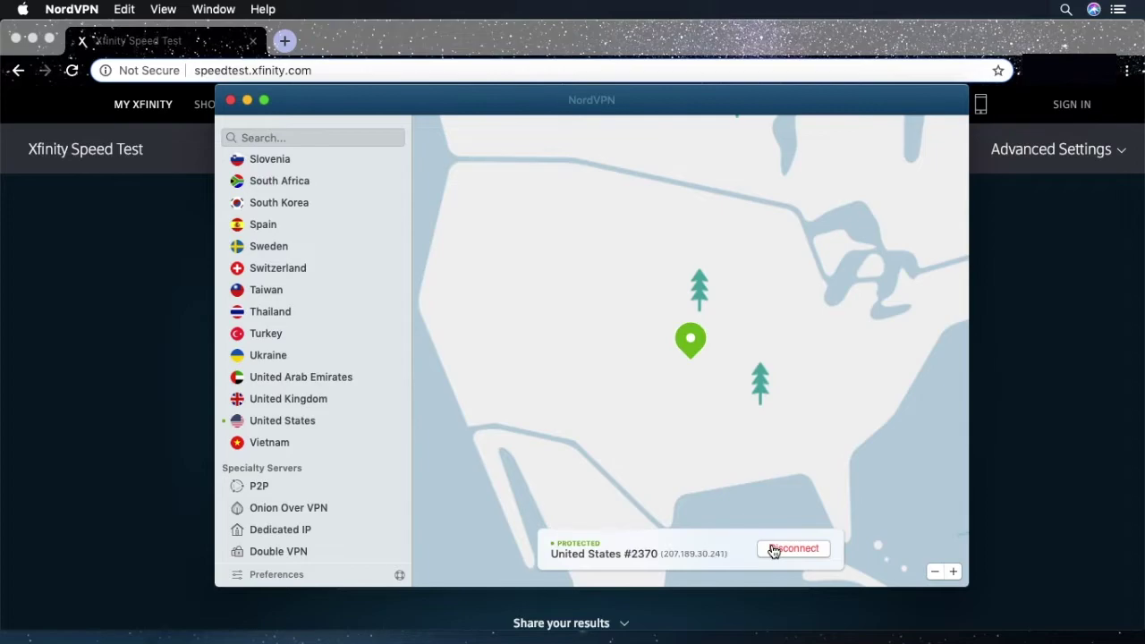
left_click(248, 102)
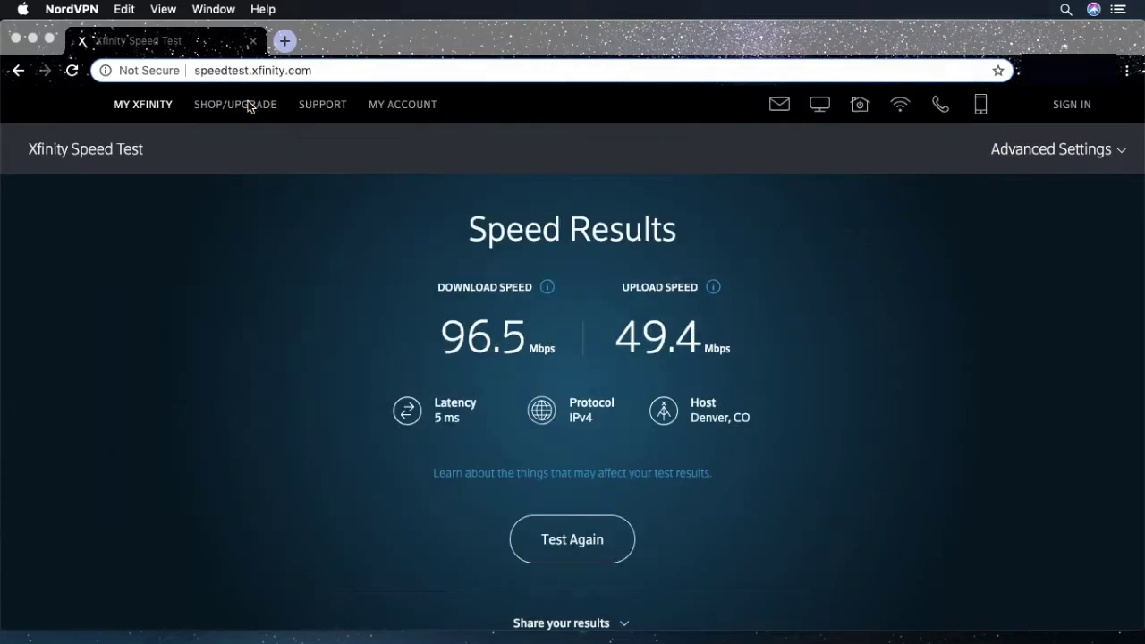
left_click(582, 552)
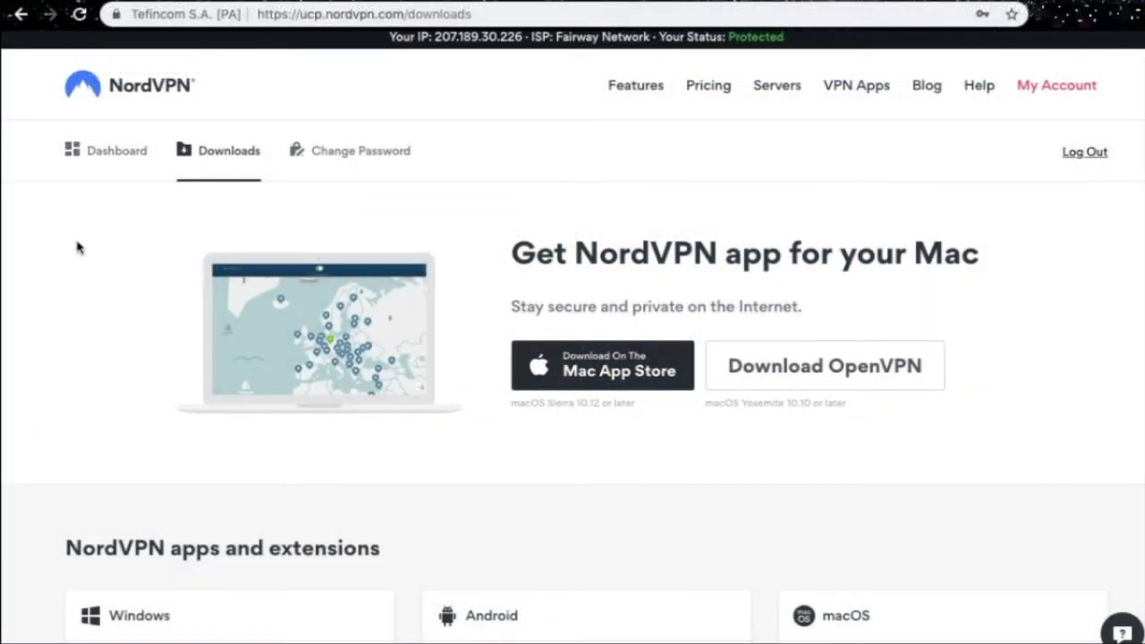
- Follow the downloads page's iOS App Store link and scroll through the NordVPN iOS listing
scroll(77, 247, "down", 2)
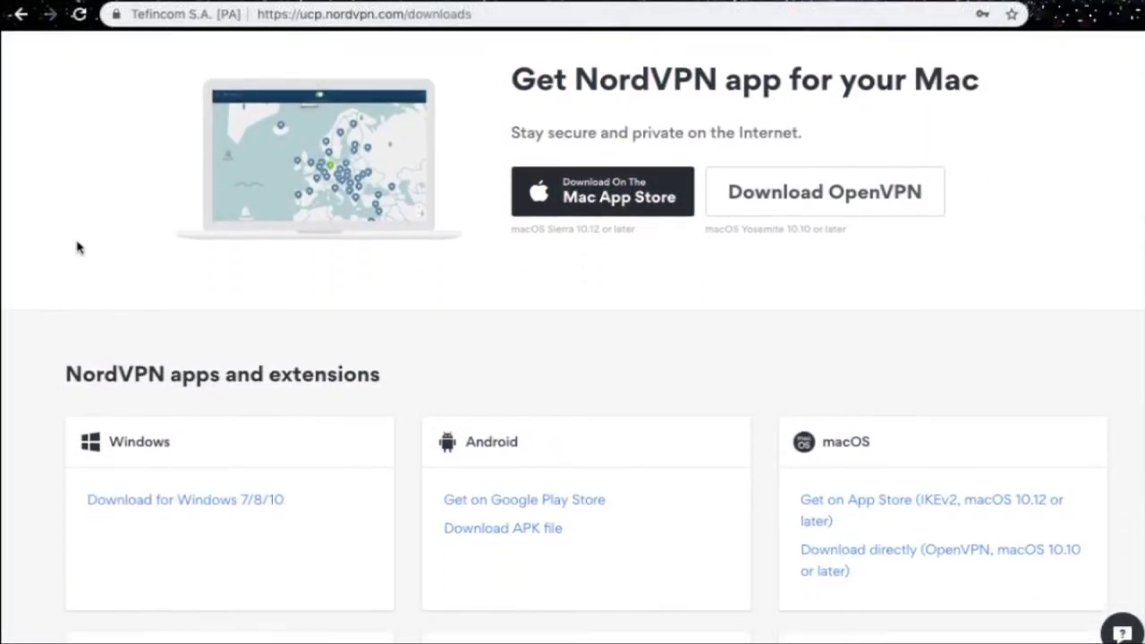
scroll(77, 248, "down", 2)
scroll(35, 252, "down", 1)
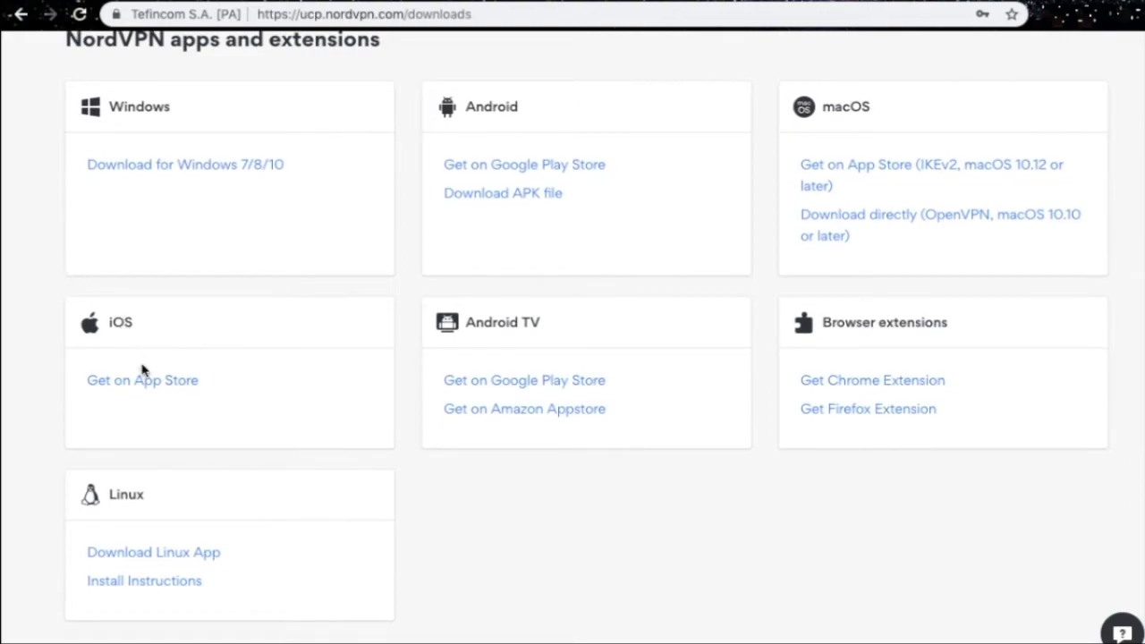
left_click(145, 383)
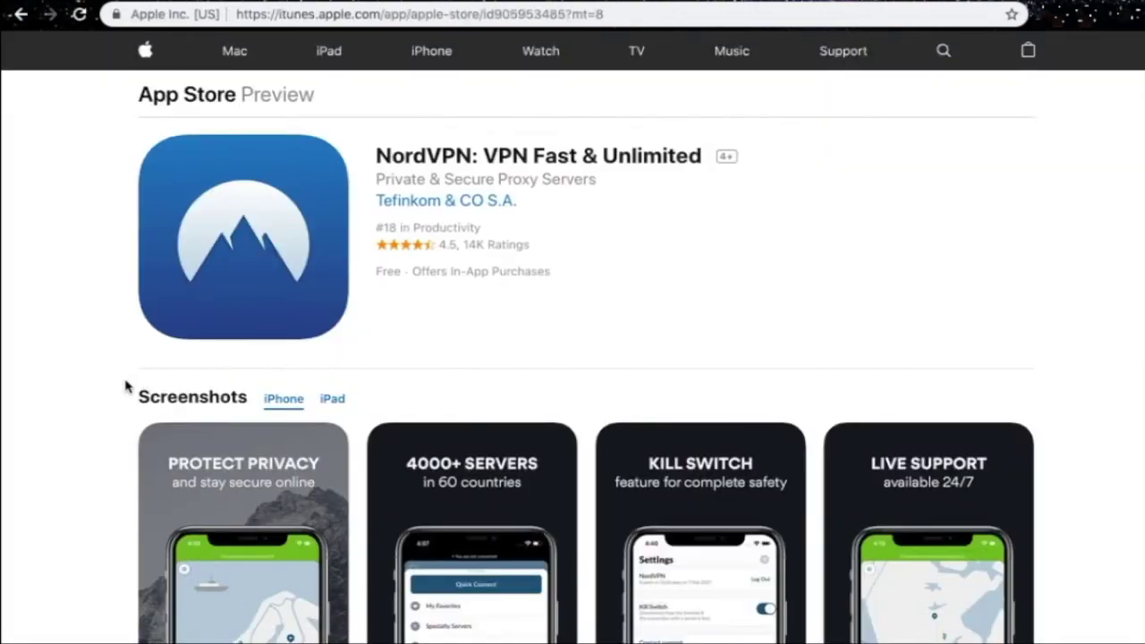
scroll(60, 347, "down", 1)
scroll(60, 347, "down", 1)
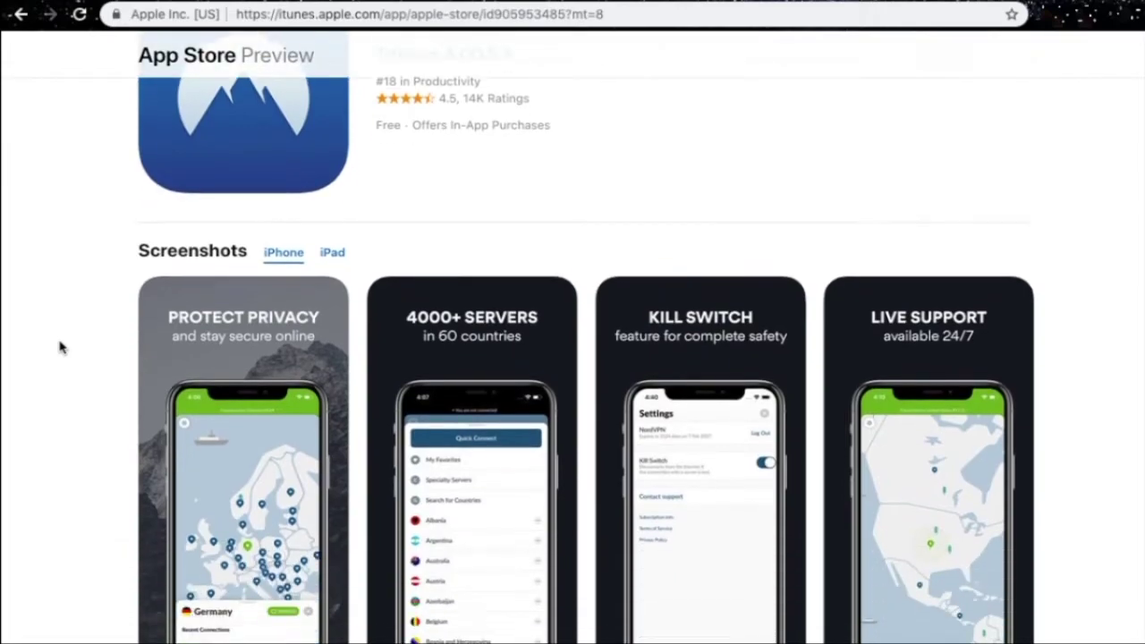
scroll(60, 347, "down", 1)
scroll(60, 347, "down", 3)
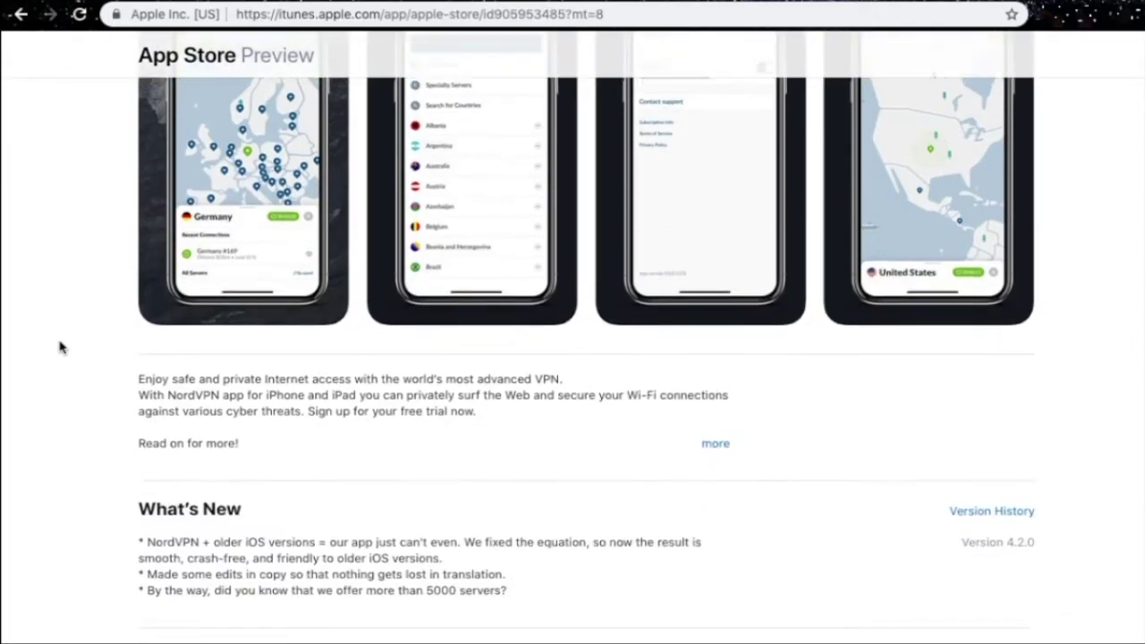
scroll(60, 347, "down", 2)
scroll(60, 347, "down", 1)
scroll(60, 348, "down", 1)
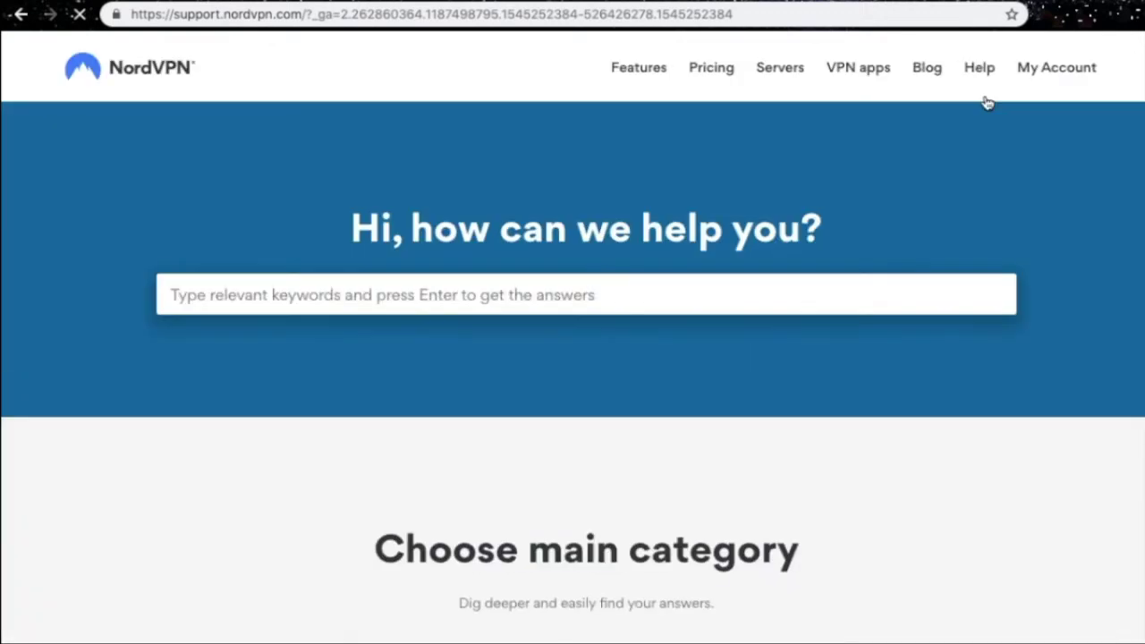
- Scroll through the Help Center's support categories, top questions and Contact us options
scroll(1096, 147, "down", 5)
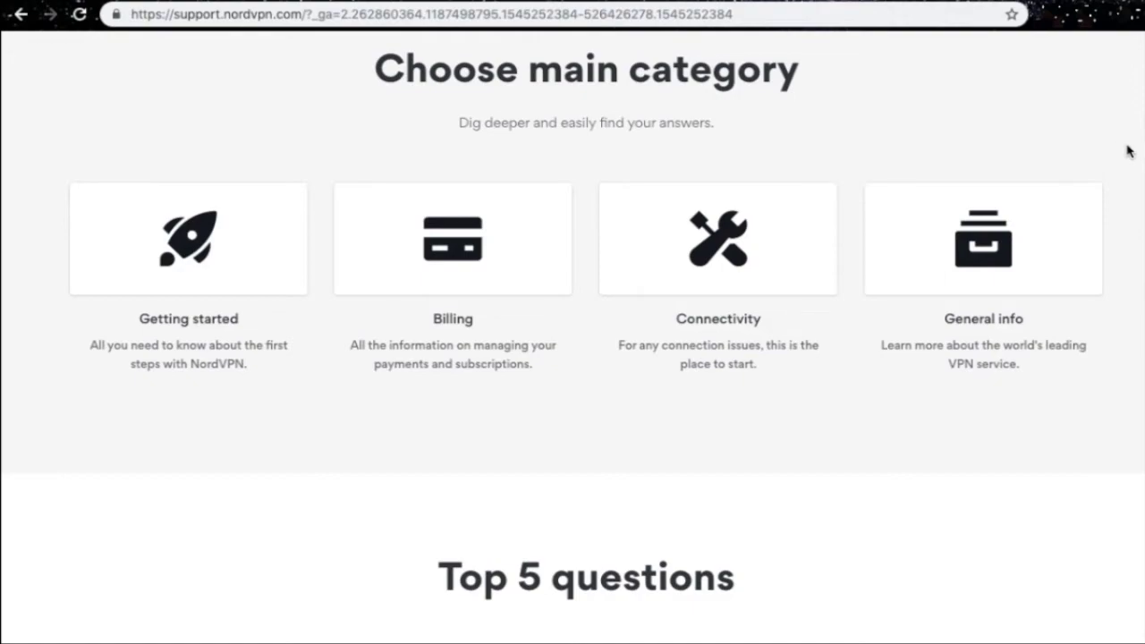
scroll(1129, 134, "down", 5)
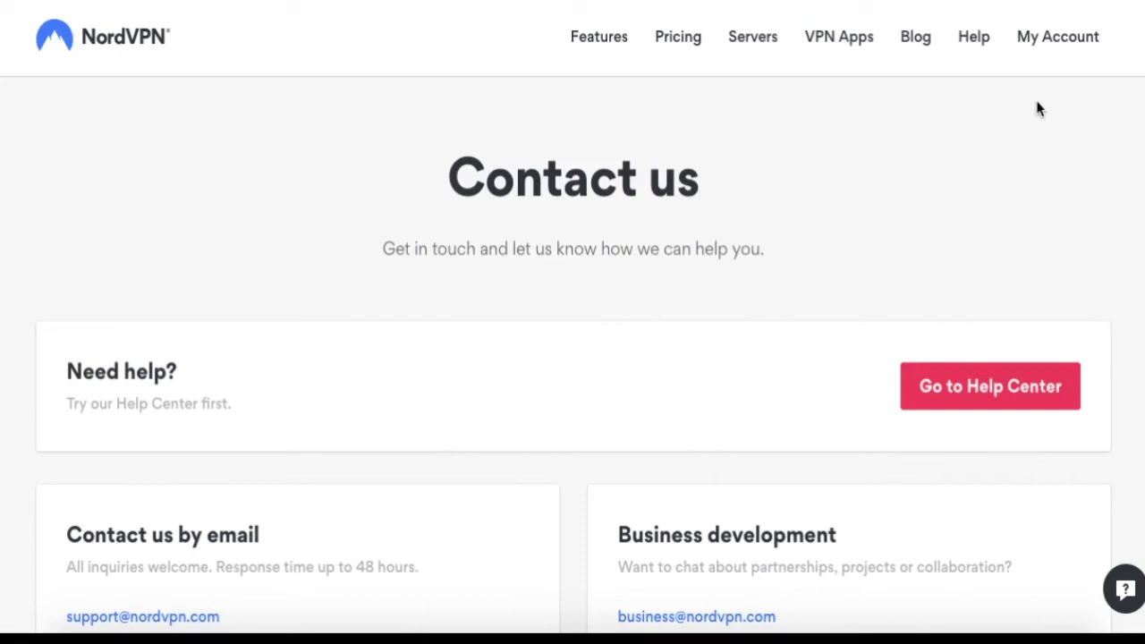
scroll(1039, 108, "down", 1)
scroll(1039, 109, "down", 1)
scroll(1039, 108, "down", 1)
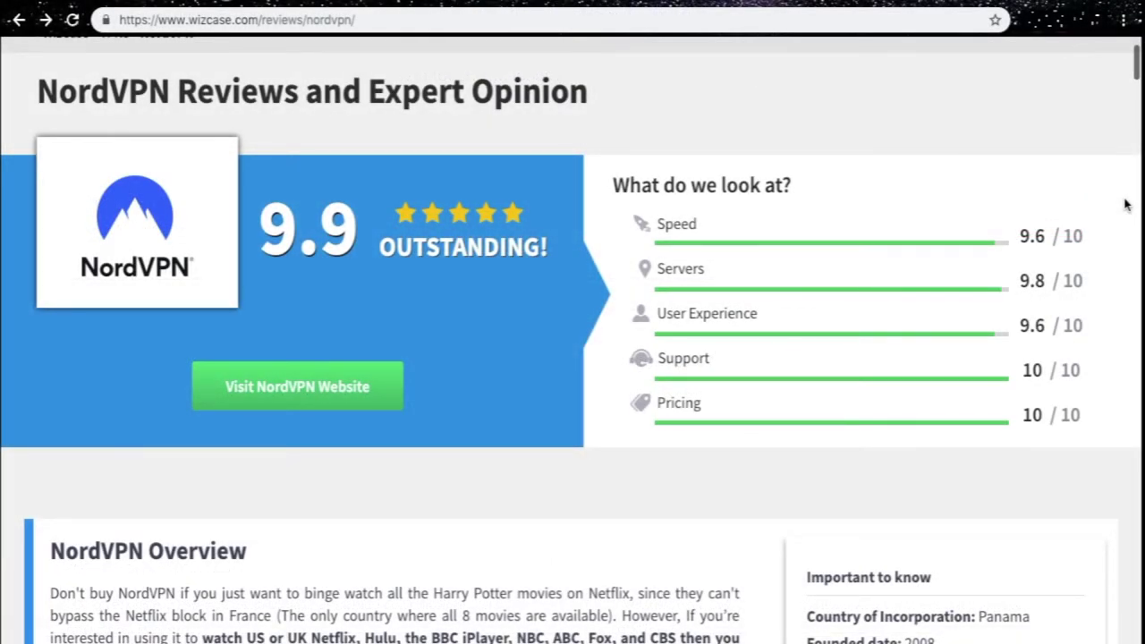
scroll(1126, 205, "down", 3)
scroll(1125, 205, "down", 2)
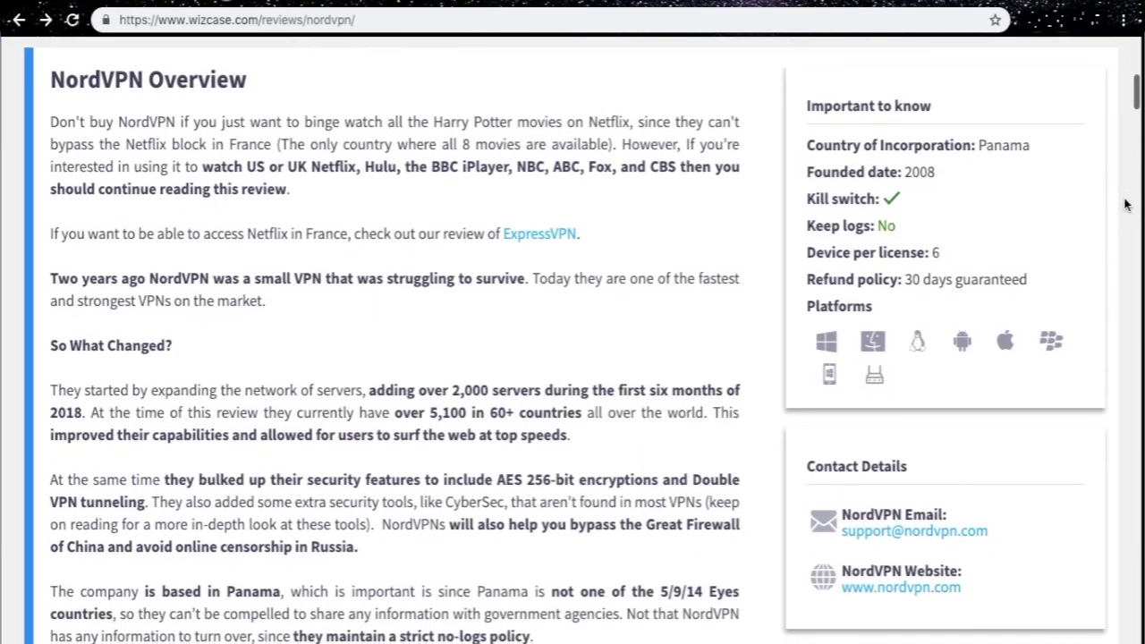
scroll(1125, 205, "down", 2)
scroll(1125, 204, "down", 2)
scroll(1125, 205, "down", 2)
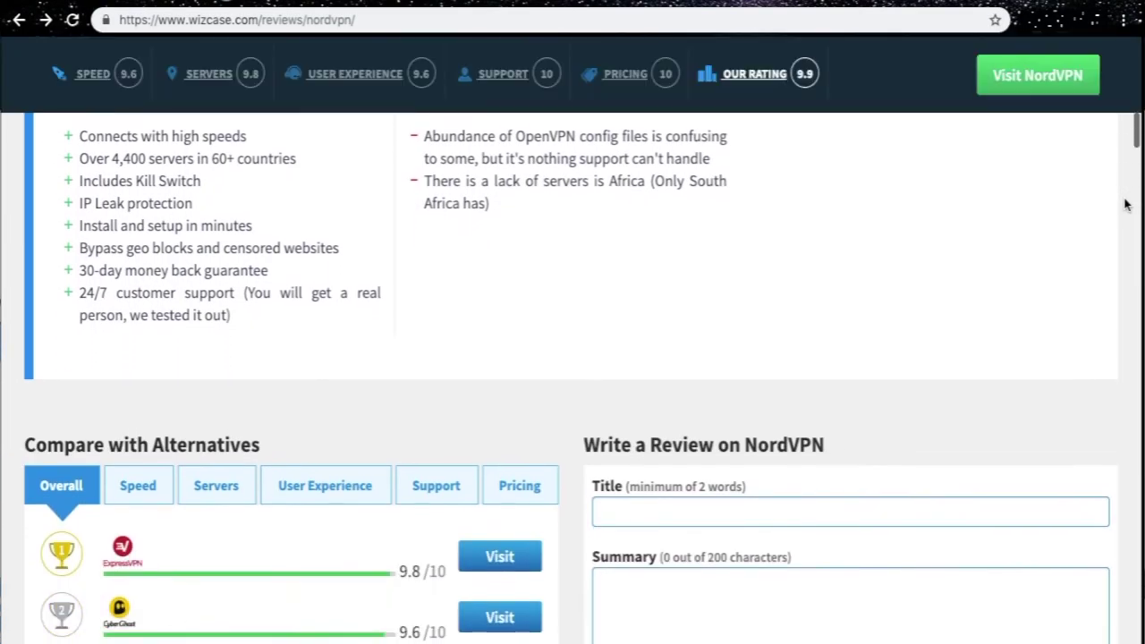
scroll(1125, 205, "down", 2)
scroll(1126, 205, "down", 2)
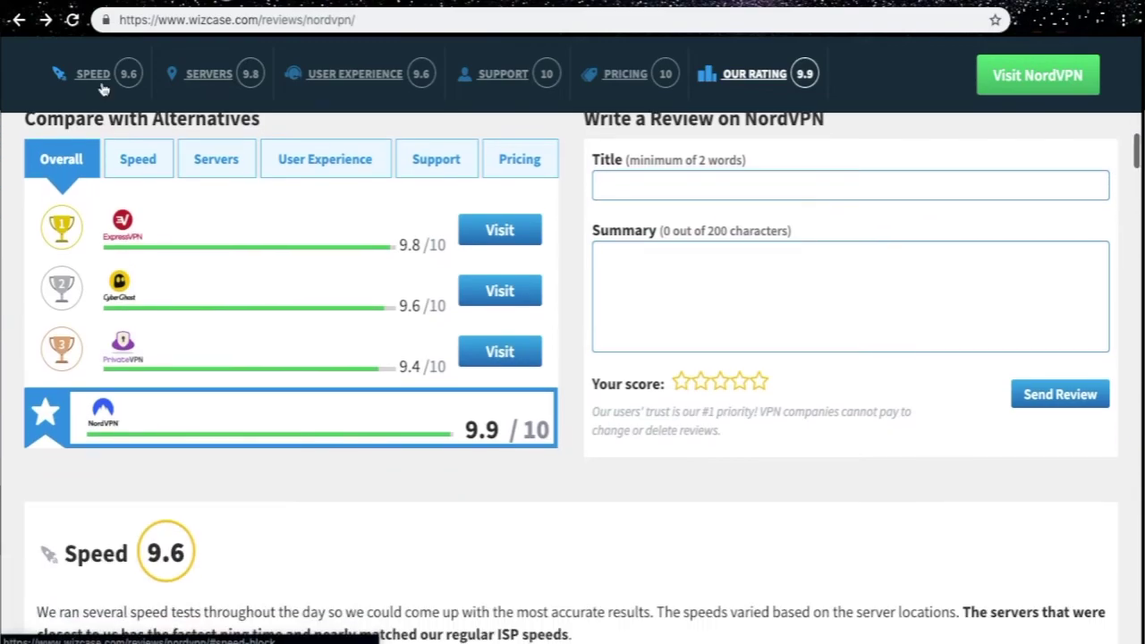
left_click(101, 82)
left_click(190, 77)
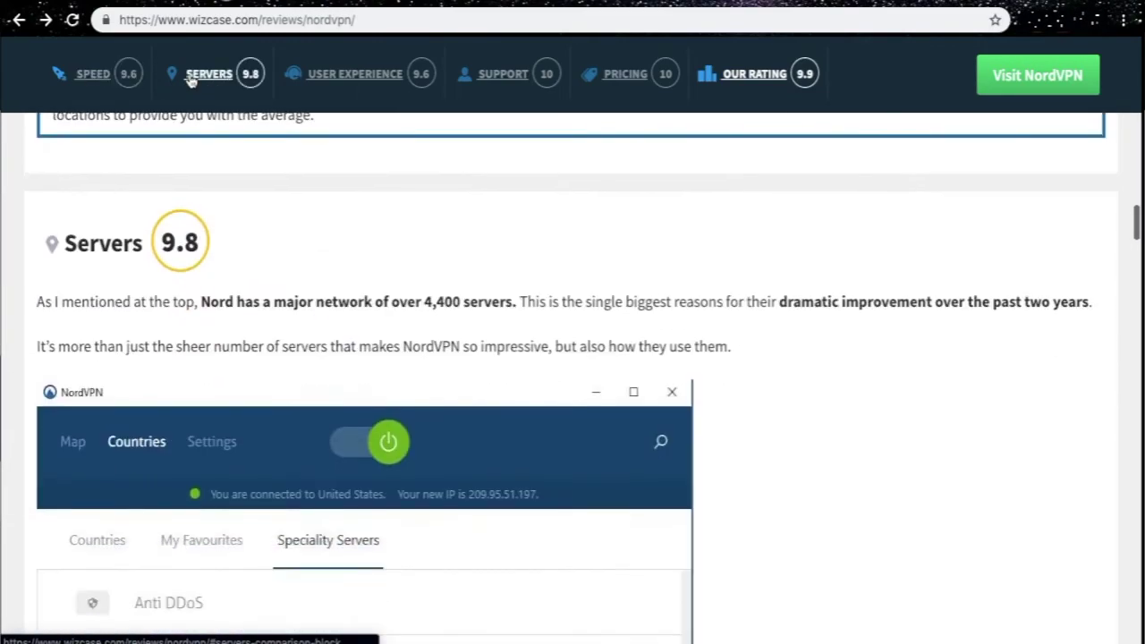
left_click(332, 78)
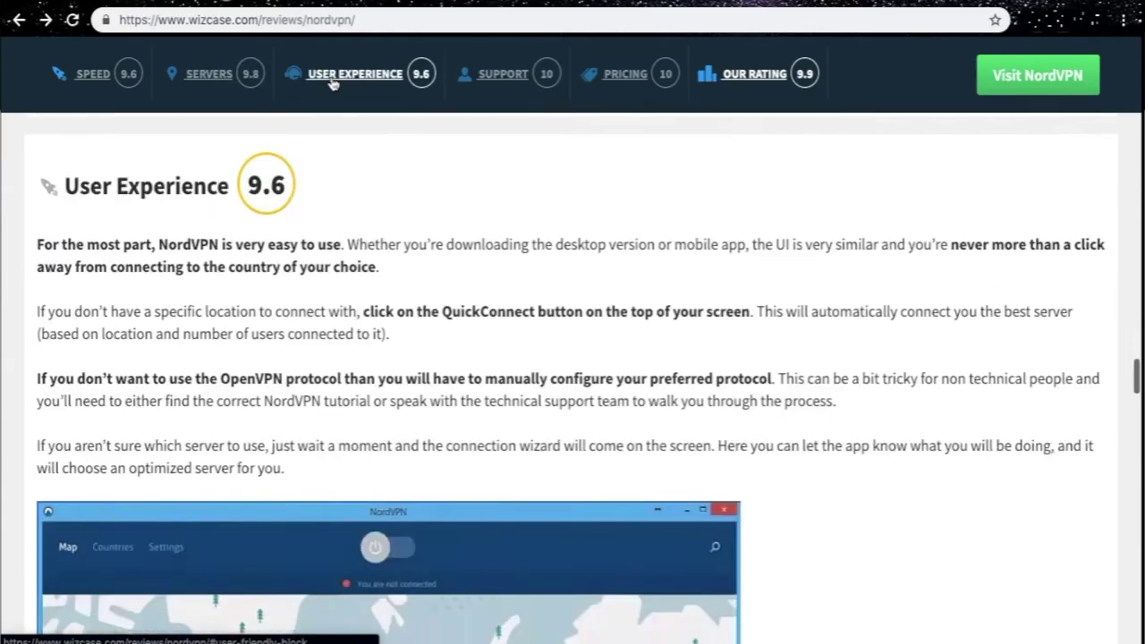
left_click(504, 77)
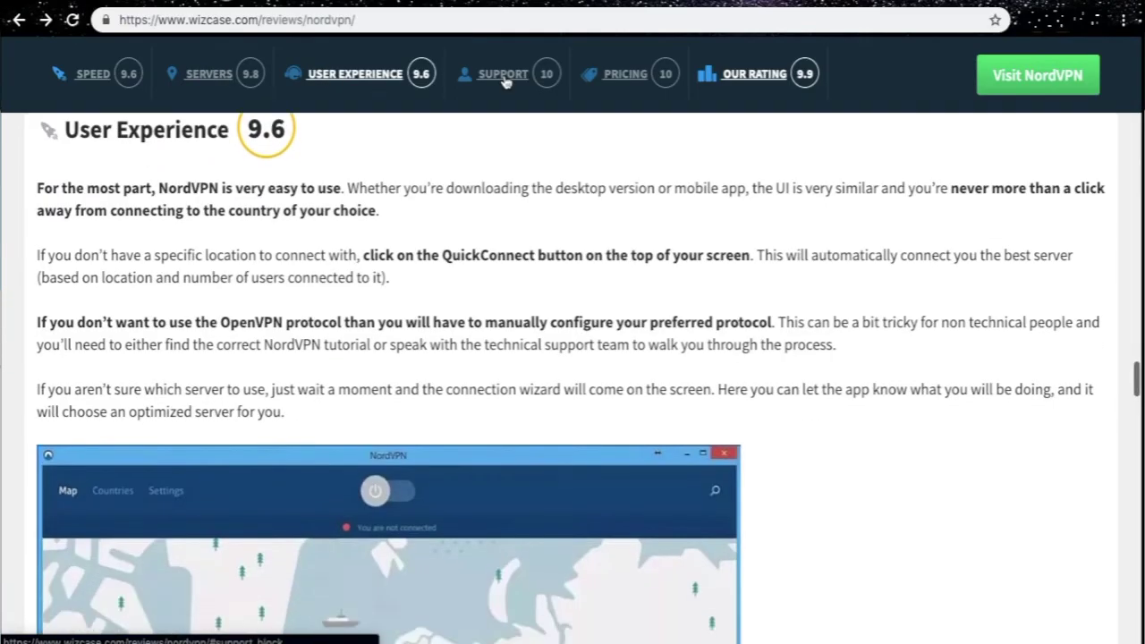
left_click(621, 75)
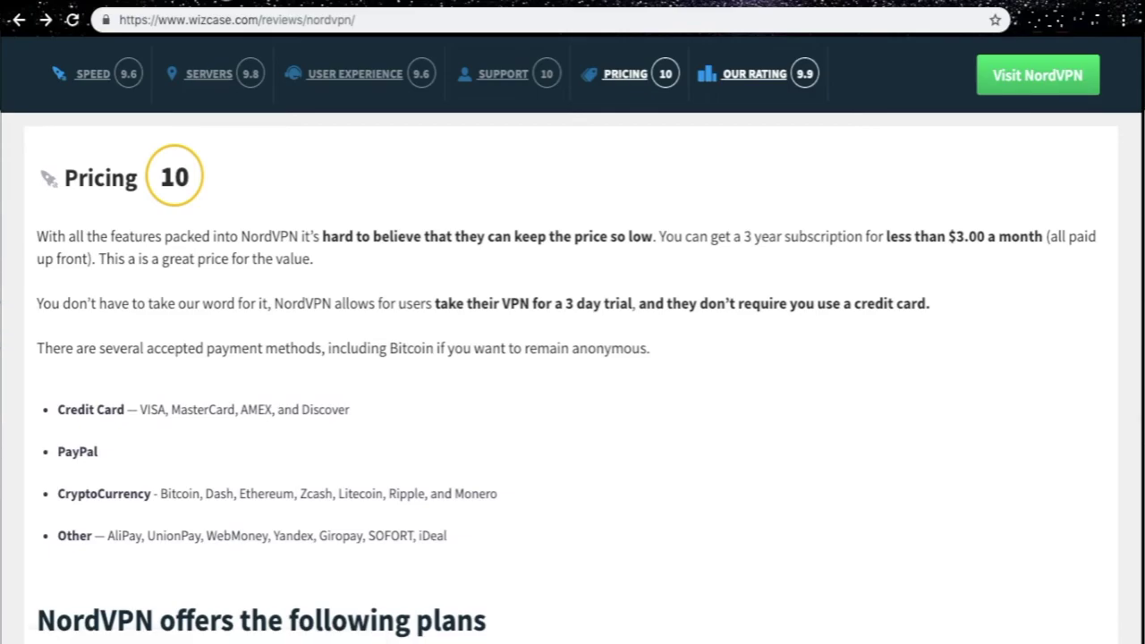
left_click(209, 74)
scroll(1135, 389, "up", 15)
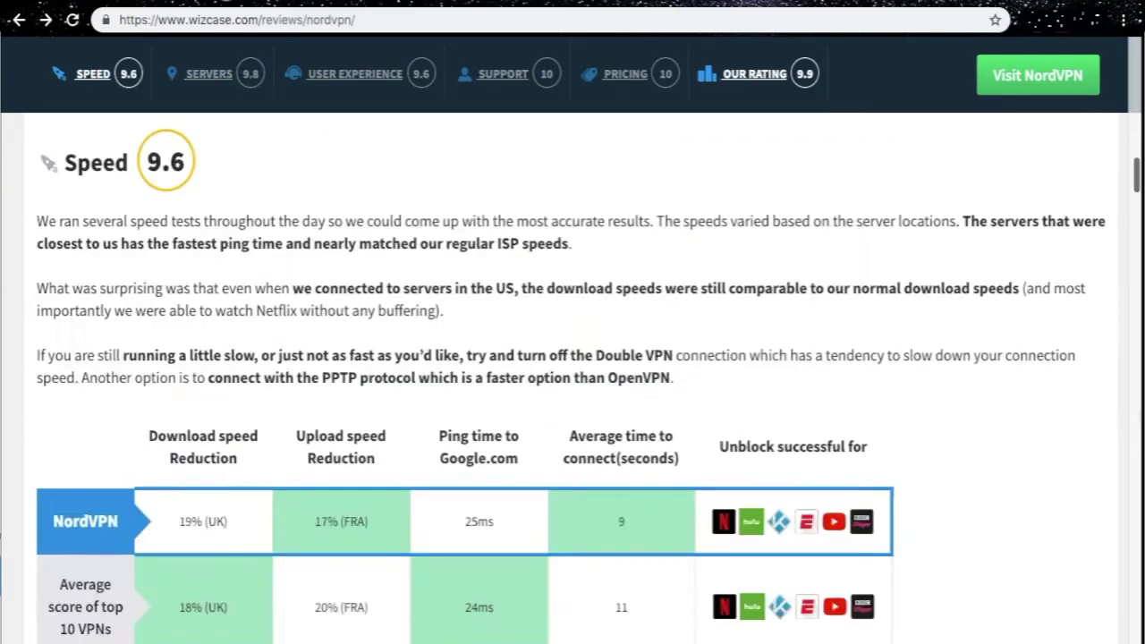